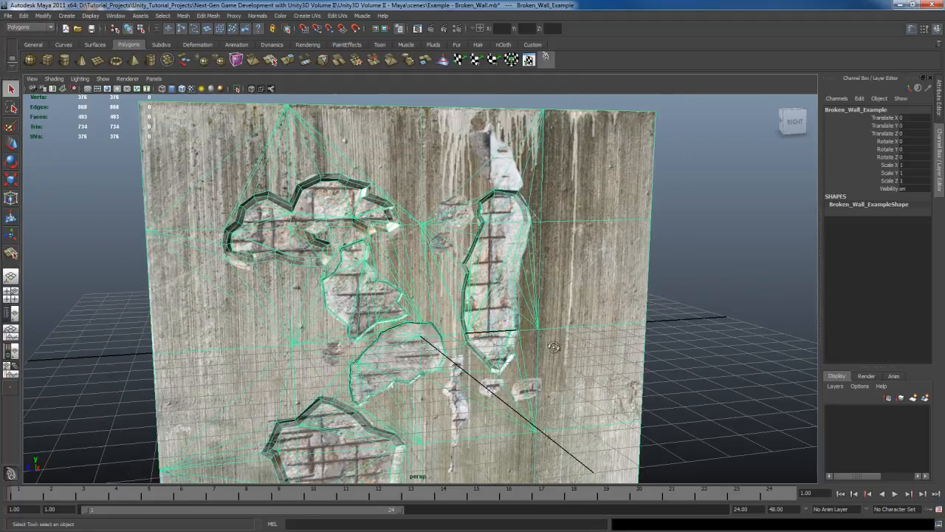
Step: Inspect the example broken wall up close, selecting it to see its wireframe topology around the damaged holes
{"action": "scroll", "coordinate": [571, 359], "scroll_direction": "up", "scroll_amount": 3}
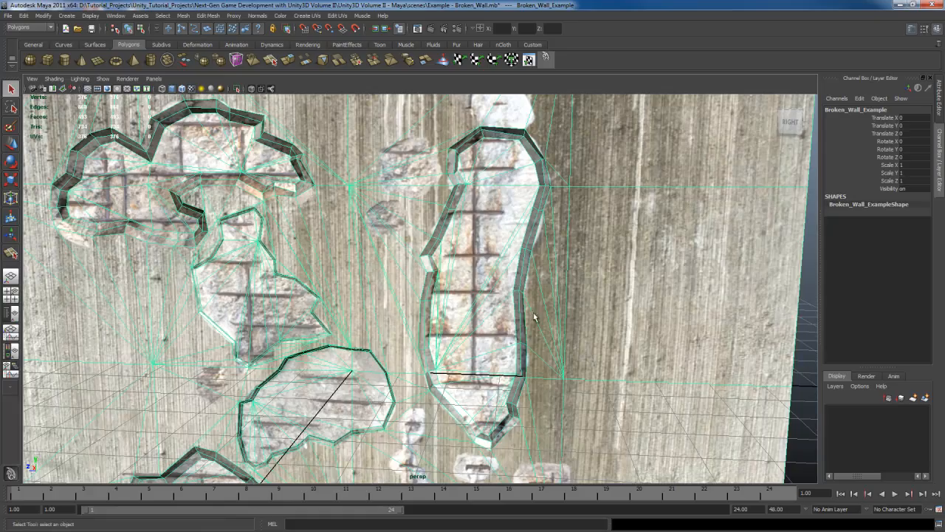
{"action": "left_click", "coordinate": [534, 316]}
{"action": "left_click_drag", "start_coordinate": [500, 290], "coordinate": [541, 333], "text": "alt"}
{"action": "scroll", "coordinate": [545, 295], "scroll_direction": "down", "scroll_amount": 5}
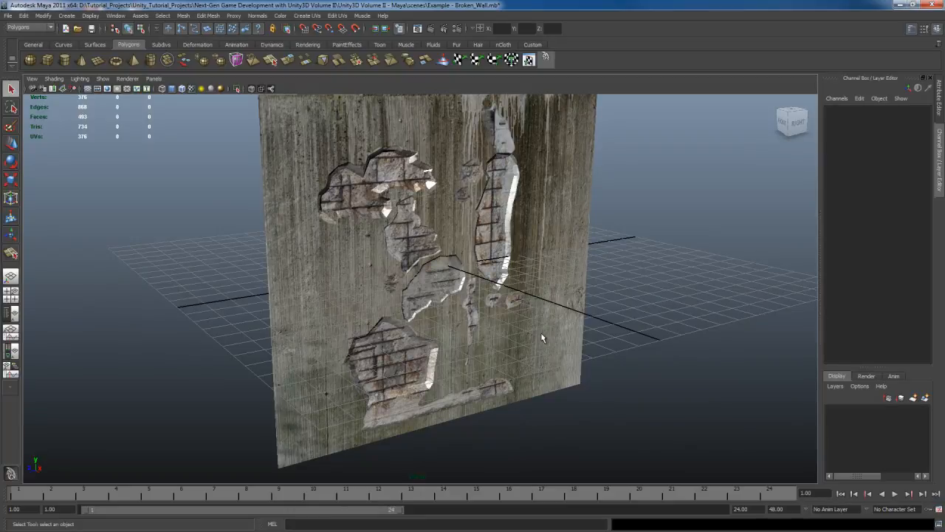
{"action": "mouse_move", "coordinate": [541, 333]}
{"action": "left_mouse_down", "text": "alt"}
{"action": "mouse_move", "coordinate": [529, 293]}
{"action": "mouse_move", "coordinate": [551, 330]}
{"action": "mouse_move", "coordinate": [548, 322]}
{"action": "left_mouse_up", "text": "alt"}
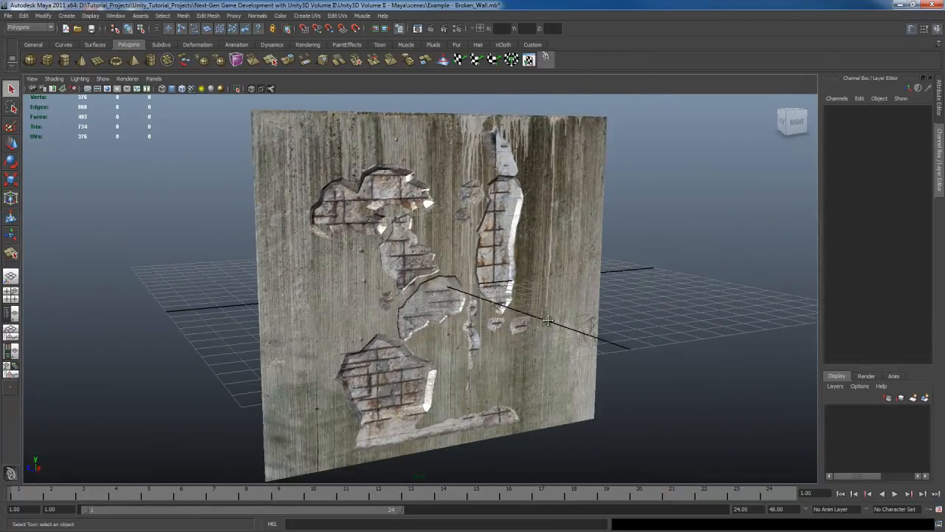
{"action": "scroll", "coordinate": [549, 322], "scroll_direction": "up", "scroll_amount": 3}
{"action": "middle_click_drag", "start_coordinate": [548, 322], "coordinate": [550, 347], "text": "alt"}
{"action": "left_click", "coordinate": [562, 181]}
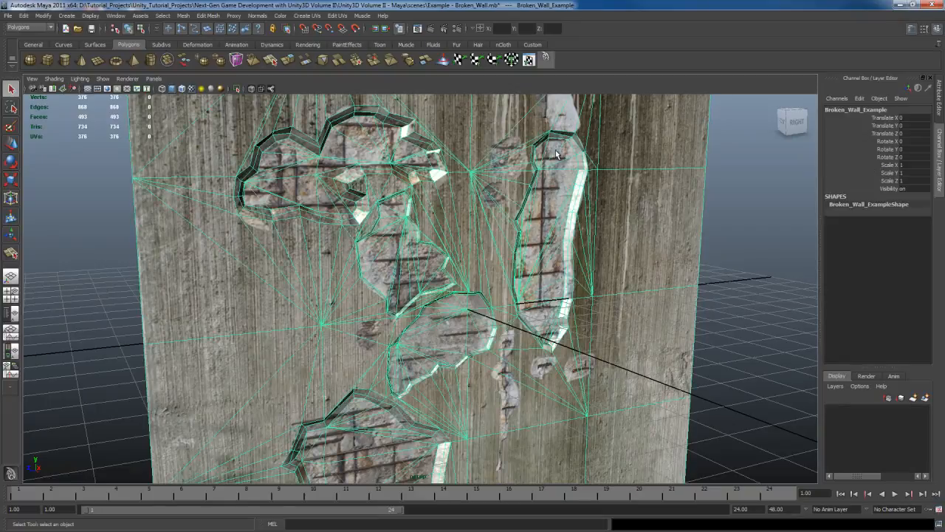
{"action": "left_click", "coordinate": [622, 213]}
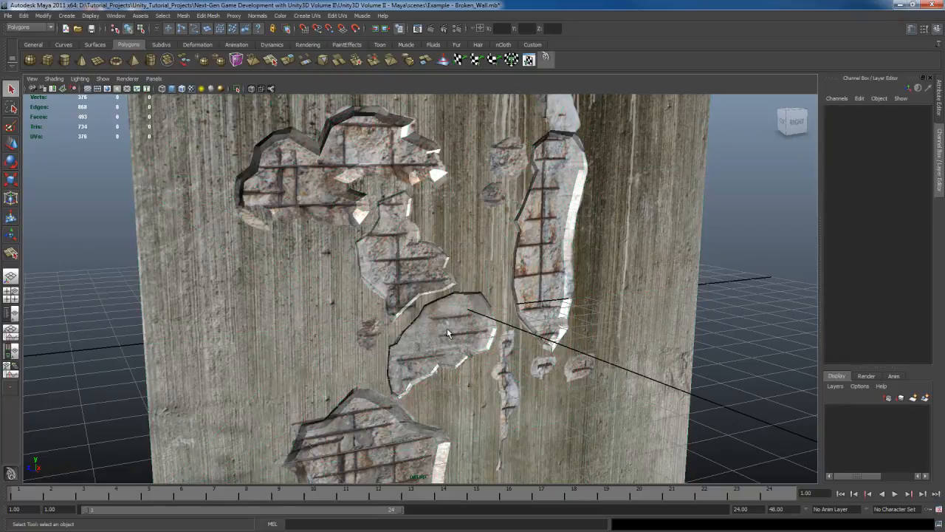
Step: Examine the recessed holes across the example wall, from the lower brick cavity up to the tall crack, from several angles
{"action": "middle_click_drag", "start_coordinate": [456, 347], "coordinate": [462, 226], "text": "alt"}
{"action": "left_click_drag", "start_coordinate": [404, 363], "coordinate": [437, 334], "text": "alt"}
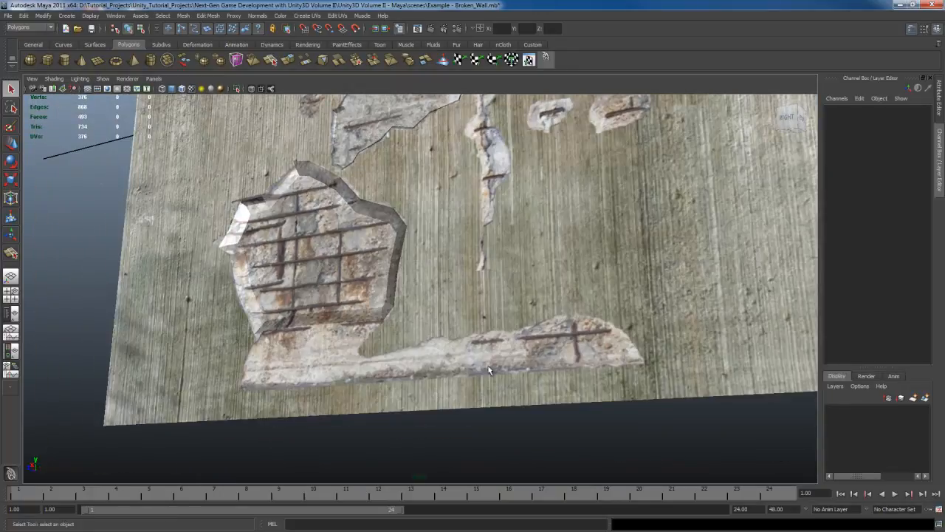
{"action": "left_click_drag", "start_coordinate": [391, 282], "coordinate": [449, 302], "text": "alt"}
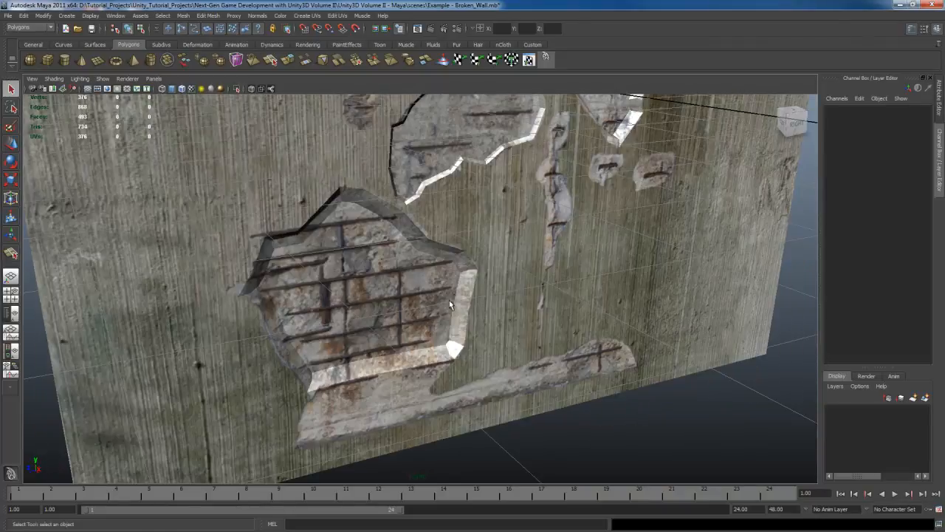
{"action": "left_click_drag", "start_coordinate": [583, 262], "coordinate": [480, 282], "text": "alt"}
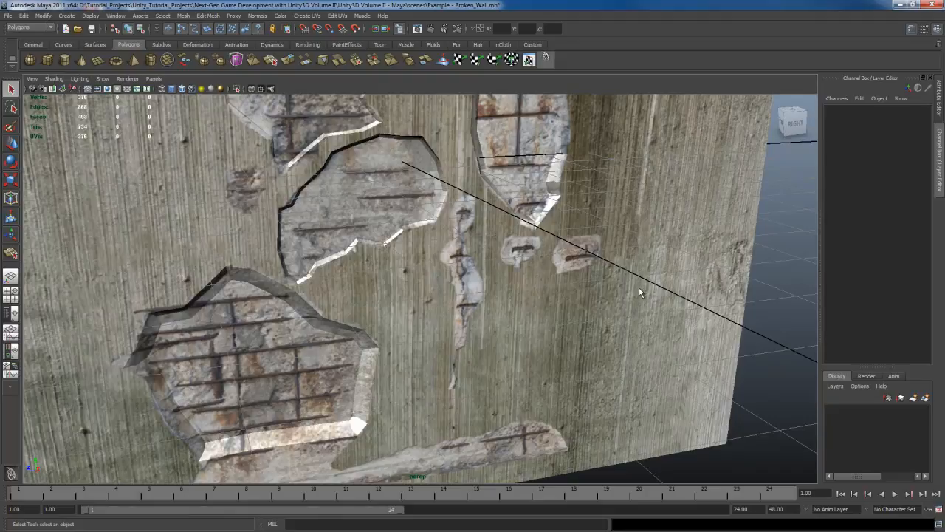
{"action": "left_click_drag", "start_coordinate": [639, 287], "coordinate": [486, 281], "text": "alt"}
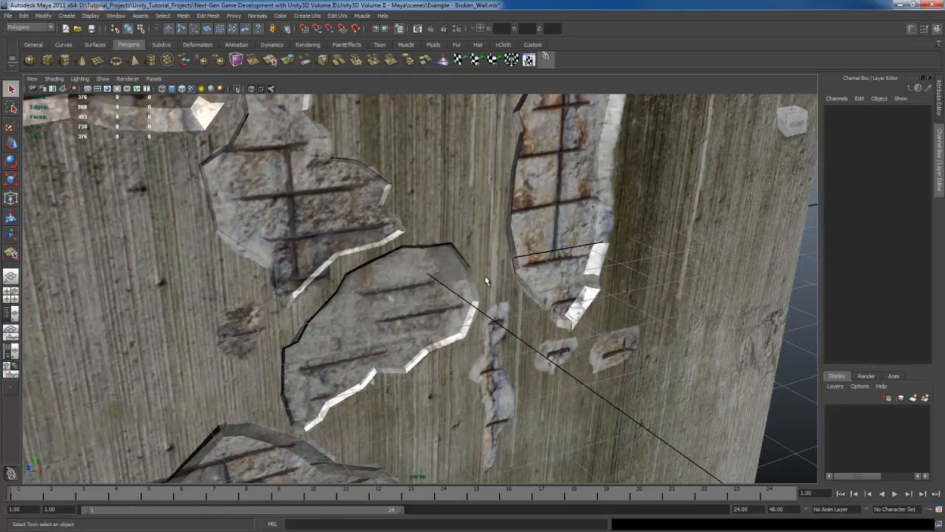
{"action": "scroll", "coordinate": [485, 276], "scroll_direction": "down", "scroll_amount": 10}
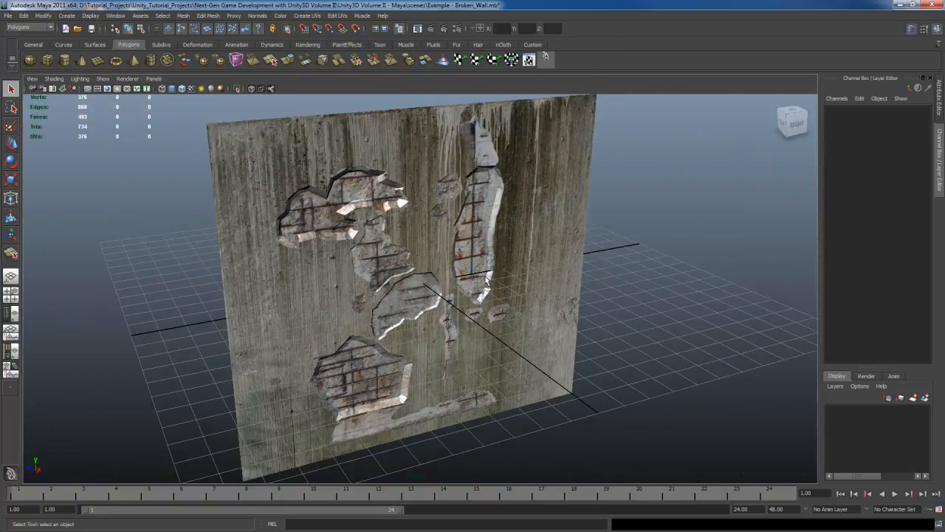
{"action": "middle_click_drag", "start_coordinate": [478, 266], "coordinate": [493, 274], "text": "alt"}
{"action": "mouse_move", "coordinate": [488, 288]}
{"action": "left_mouse_down", "text": "alt"}
{"action": "mouse_move", "coordinate": [489, 269]}
{"action": "mouse_move", "coordinate": [494, 281]}
{"action": "left_mouse_up", "text": "alt"}
{"action": "scroll", "coordinate": [495, 276], "scroll_direction": "up", "scroll_amount": 2}
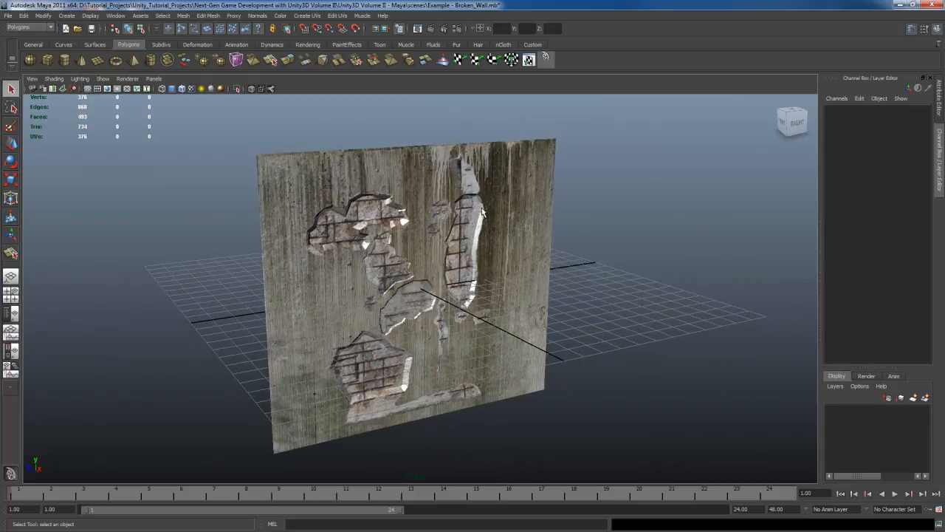
{"action": "mouse_move", "coordinate": [494, 251]}
{"action": "left_mouse_down", "text": "alt"}
{"action": "mouse_move", "coordinate": [519, 274]}
{"action": "mouse_move", "coordinate": [484, 259]}
{"action": "mouse_move", "coordinate": [457, 273]}
{"action": "mouse_move", "coordinate": [527, 270]}
{"action": "mouse_move", "coordinate": [522, 281]}
{"action": "mouse_move", "coordinate": [506, 262]}
{"action": "left_mouse_up", "text": "alt"}
{"action": "left_click", "coordinate": [496, 220]}
{"action": "left_click", "coordinate": [577, 270]}
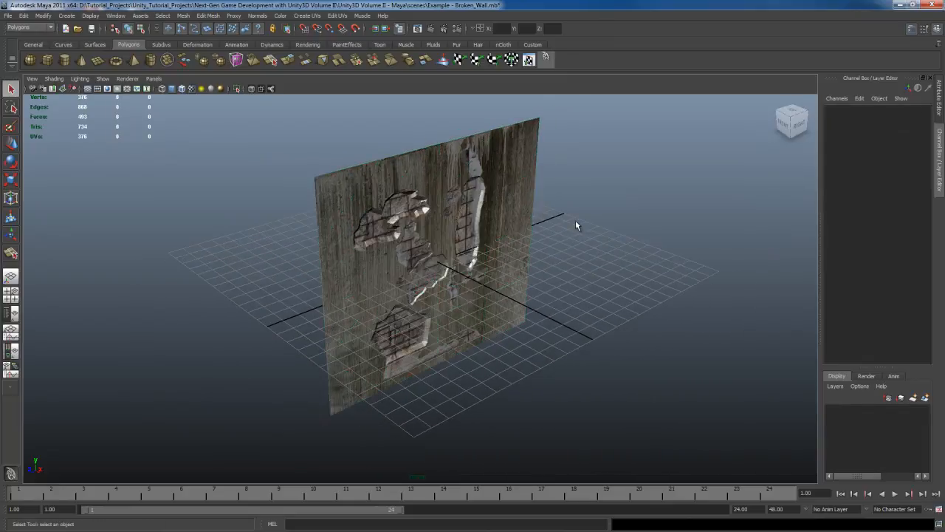
Step: Create a four-sided polygon with the Create Polygon Tool, placing its vertices on the four outer corners of the example wall
{"action": "right_click", "coordinate": [628, 215], "text": "shift"}
{"action": "right_click_drag", "start_coordinate": [629, 206], "coordinate": [631, 193], "text": "shift"}
{"action": "left_click", "coordinate": [330, 417]}
{"action": "left_click", "coordinate": [524, 322]}
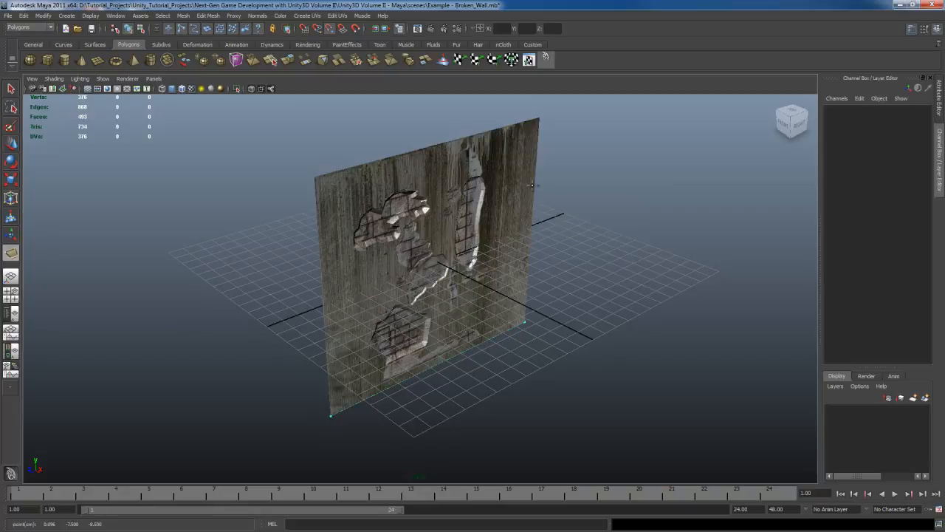
{"action": "left_click", "coordinate": [539, 118]}
{"action": "left_click", "coordinate": [316, 178]}
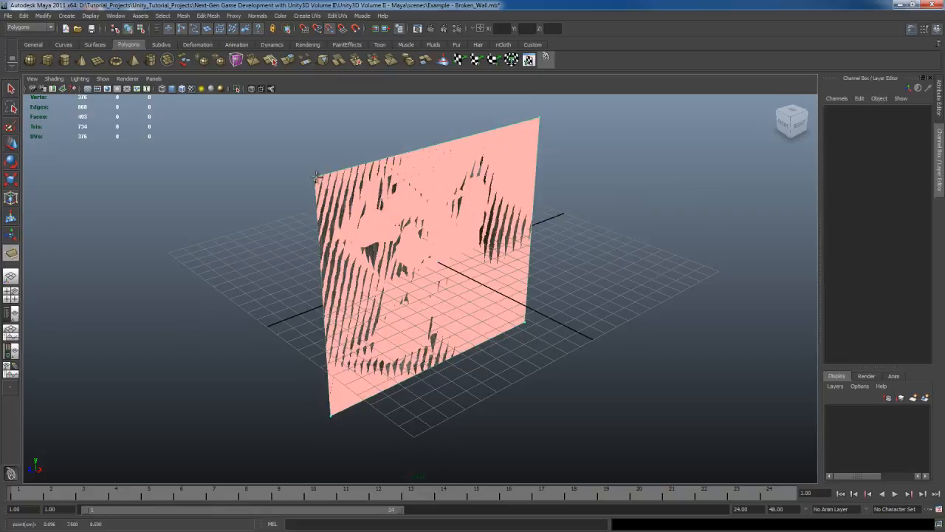
{"action": "key", "text": "Return"}
Step: Hide the example broken wall and select the newly created flat polygon
{"action": "left_click_drag", "start_coordinate": [503, 309], "coordinate": [498, 344], "text": "alt"}
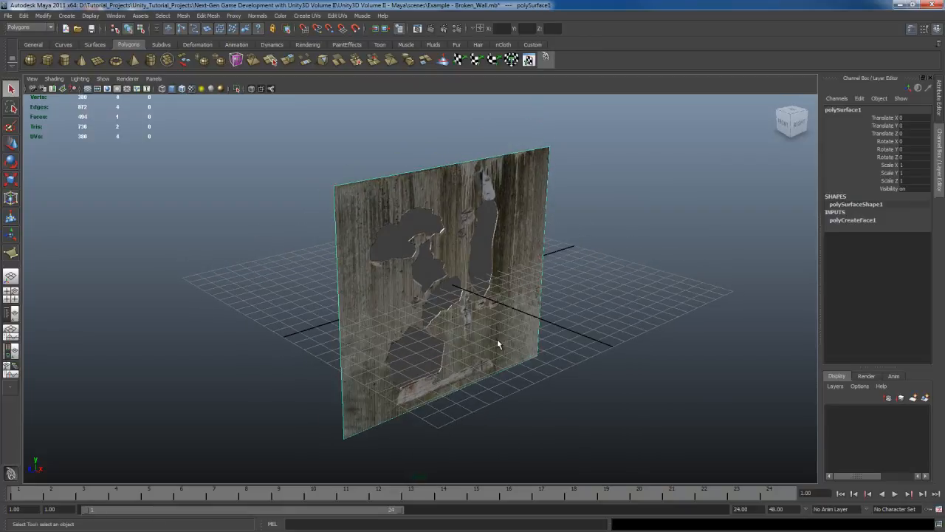
{"action": "key", "text": "ctrl+z"}
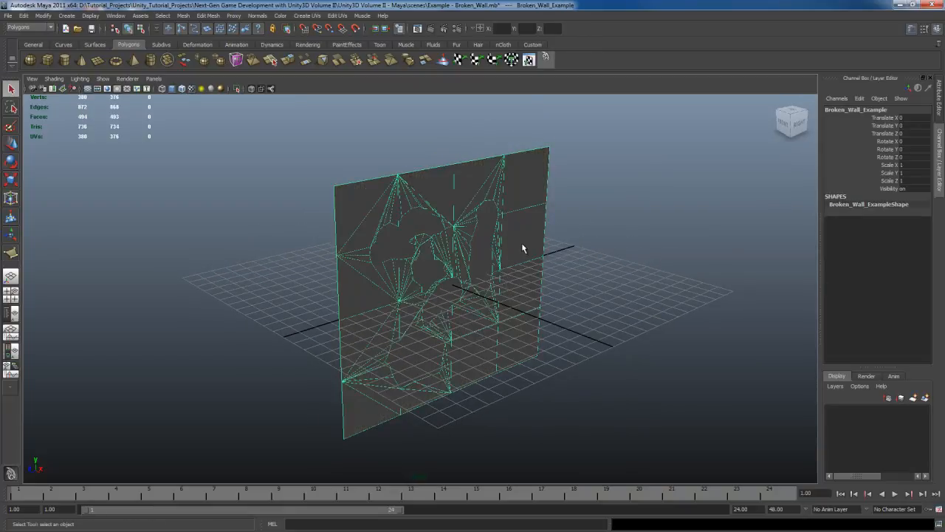
{"action": "key", "text": "shift+z"}
{"action": "left_click", "coordinate": [508, 325]}
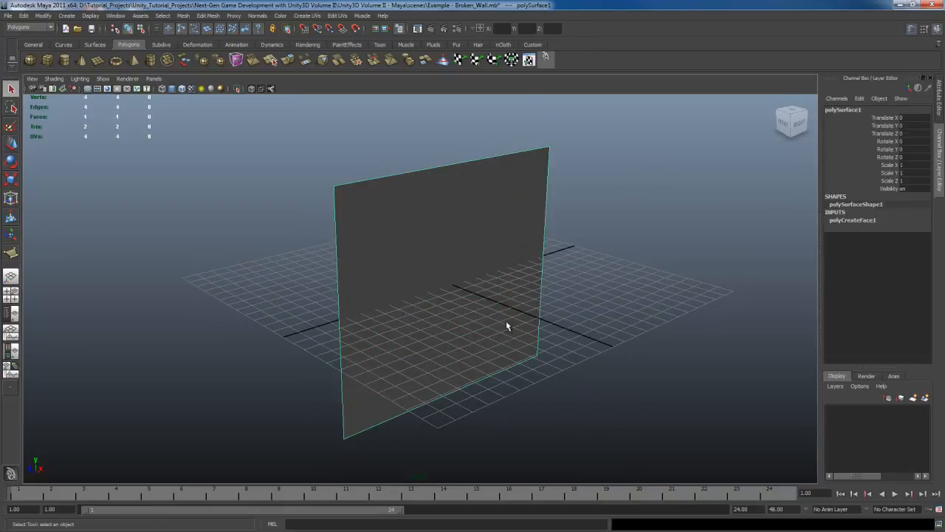
Step: Assign the existing broken concrete wall material to the new flat polygon
{"action": "mouse_move", "coordinate": [508, 325]}
{"action": "left_mouse_down", "text": "alt"}
{"action": "mouse_move", "coordinate": [502, 319]}
{"action": "mouse_move", "coordinate": [513, 316]}
{"action": "left_mouse_up", "text": "alt"}
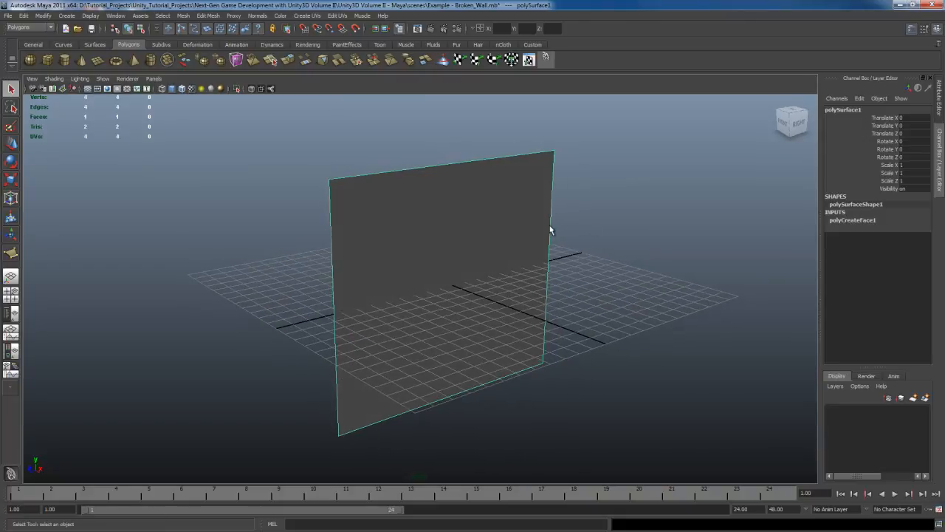
{"action": "right_click_drag", "start_coordinate": [492, 212], "coordinate": [572, 374]}
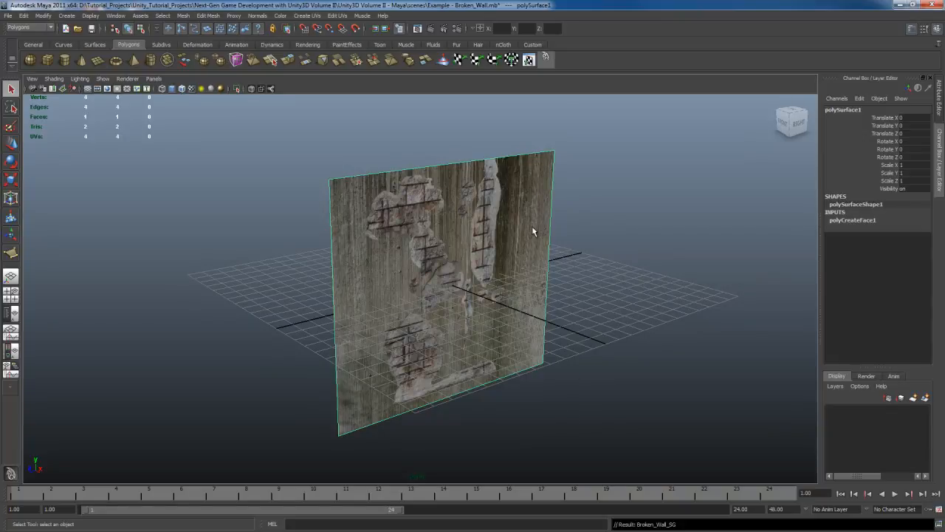
Step: Unitize the polygon's UVs so they fill the whole texture square, and delete its construction history
{"action": "left_click", "coordinate": [532, 64]}
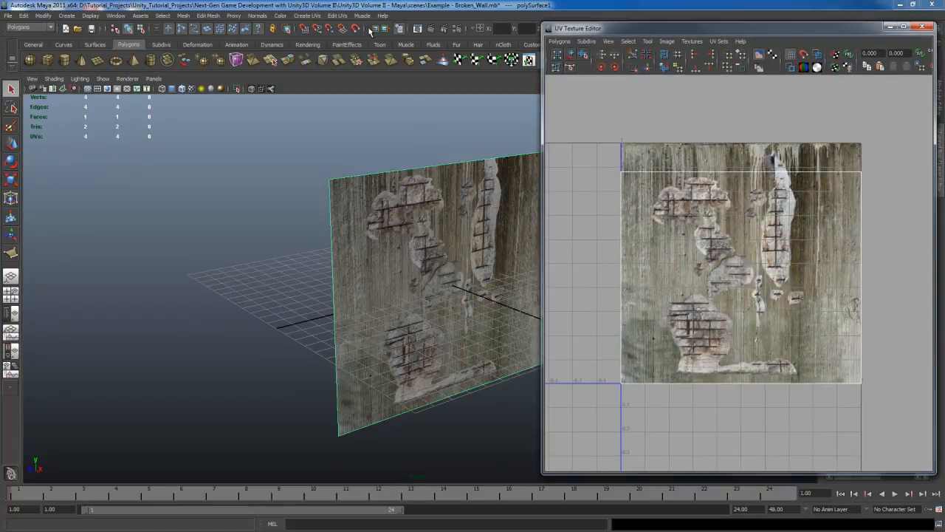
{"action": "left_click", "coordinate": [333, 15]}
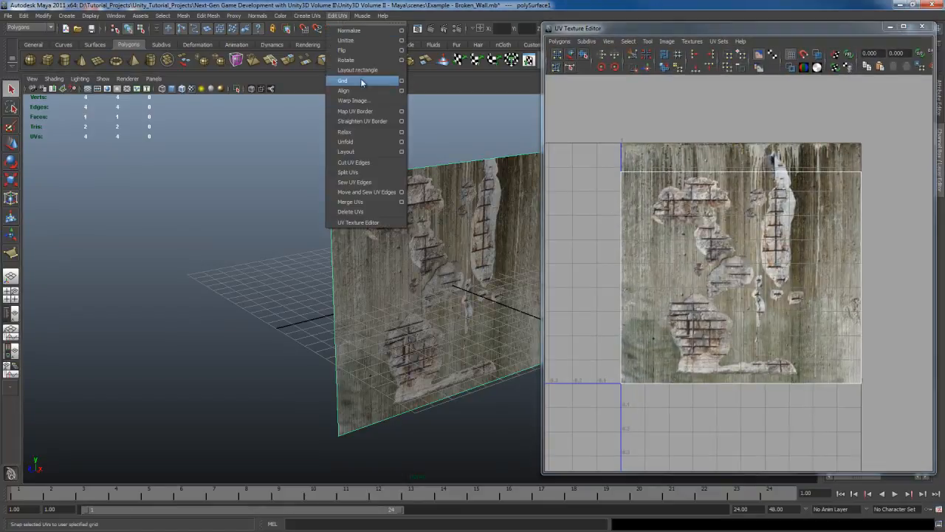
{"action": "left_click", "coordinate": [361, 41]}
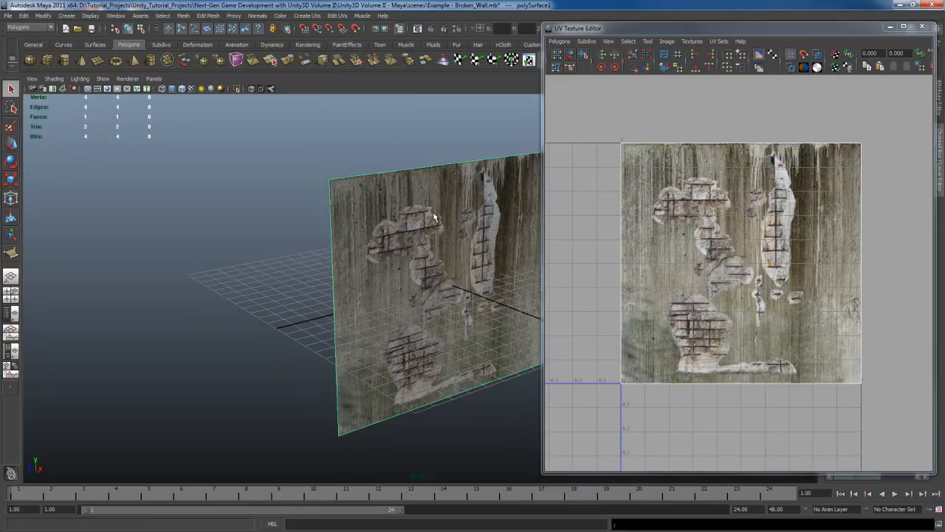
{"action": "left_click", "coordinate": [921, 27]}
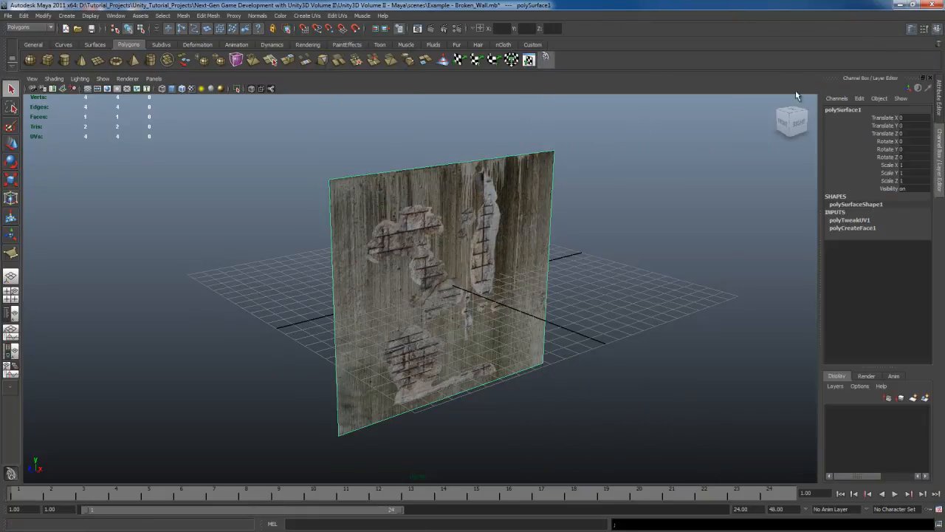
{"action": "left_click", "coordinate": [545, 58]}
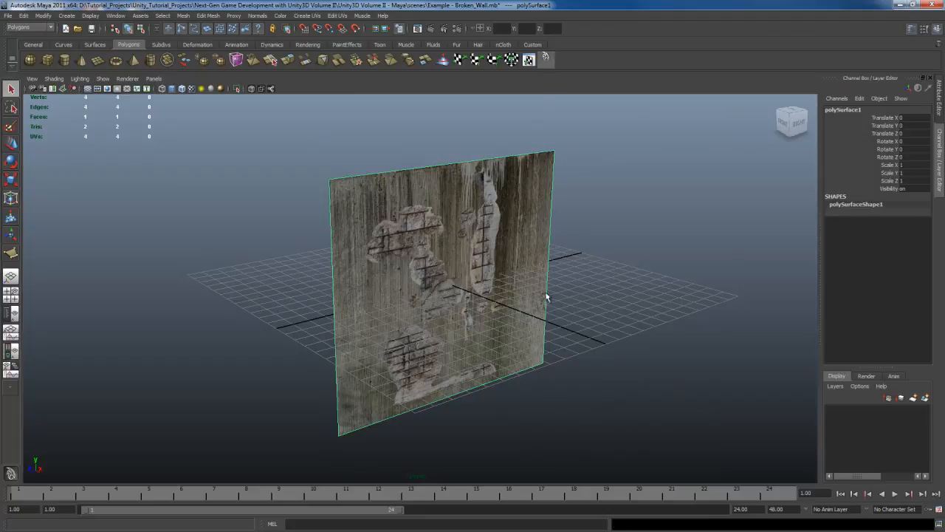
Step: Reset the Add Divisions options and subdivide the polygon exponentially into quads with 2 division levels, giving a four-by-four grid
{"action": "left_click", "coordinate": [209, 16]}
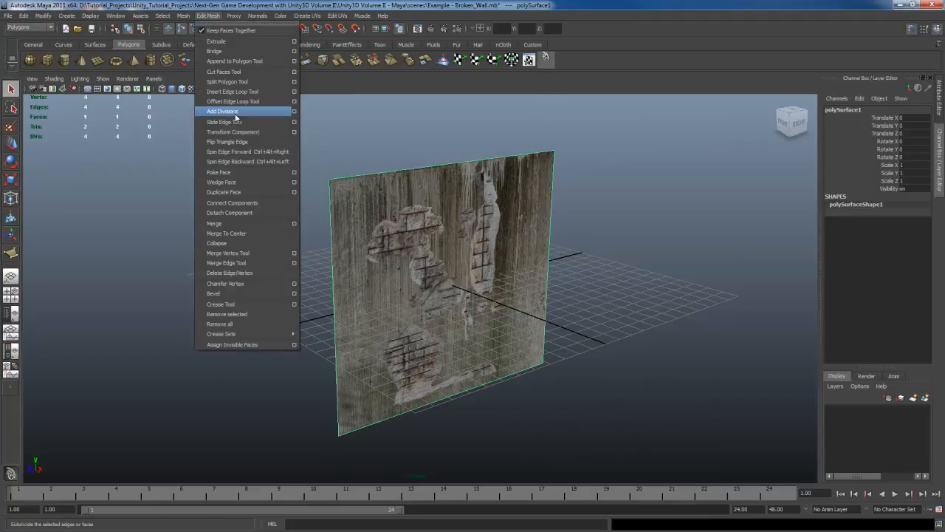
{"action": "left_click", "coordinate": [294, 111]}
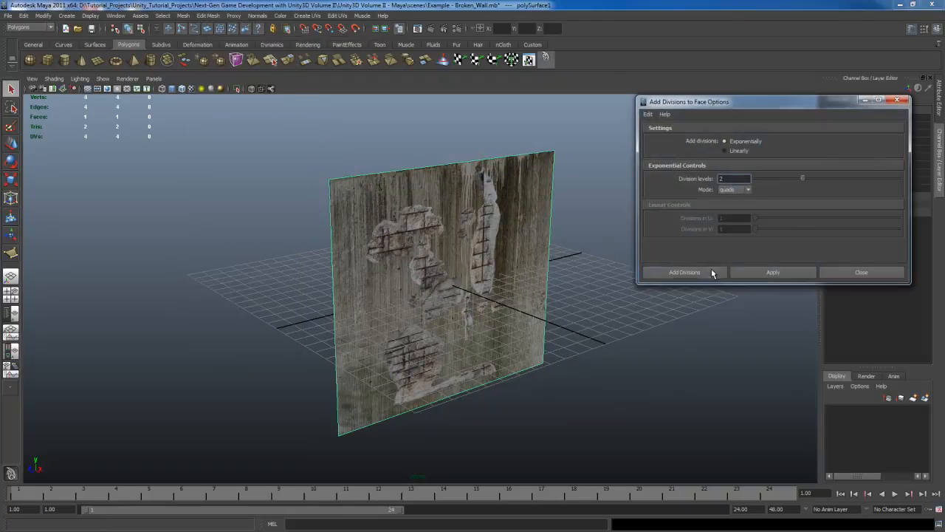
{"action": "left_click", "coordinate": [647, 114]}
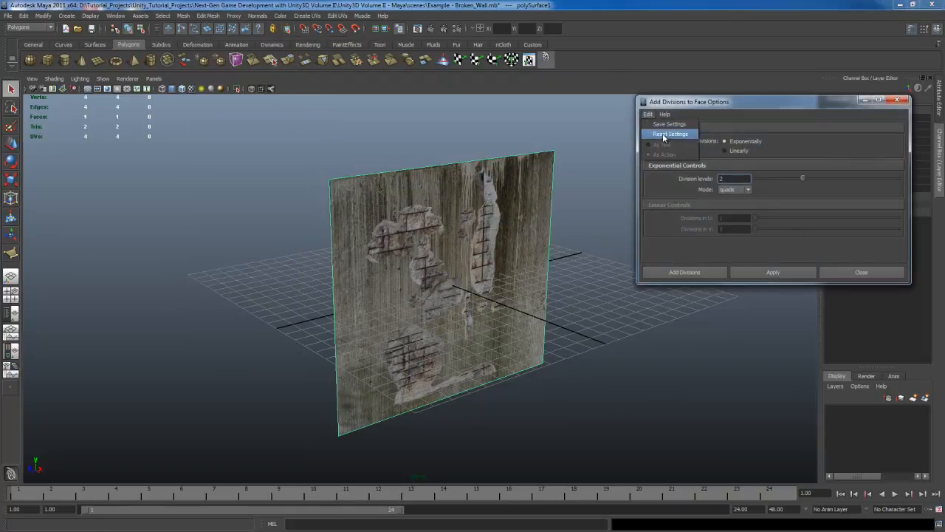
{"action": "left_click", "coordinate": [668, 145]}
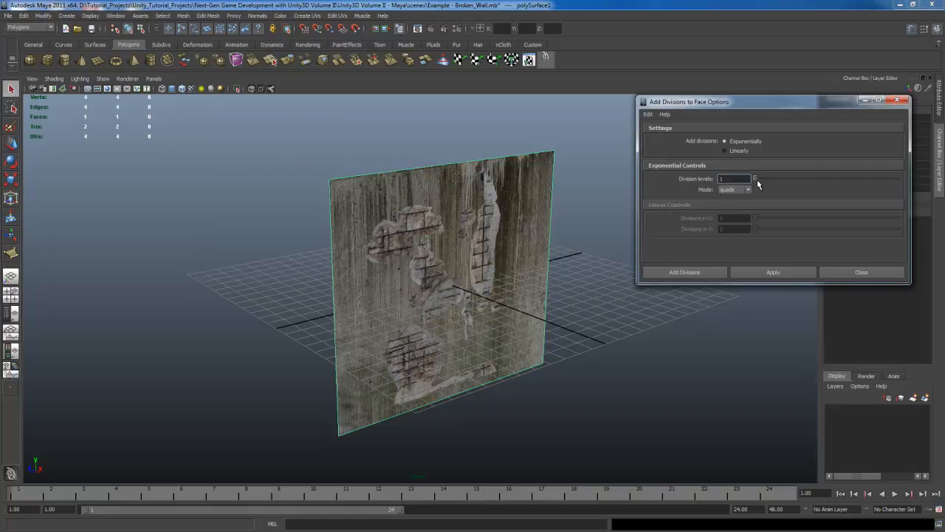
{"action": "left_click_drag", "start_coordinate": [766, 180], "coordinate": [783, 180]}
{"action": "left_click", "coordinate": [711, 273]}
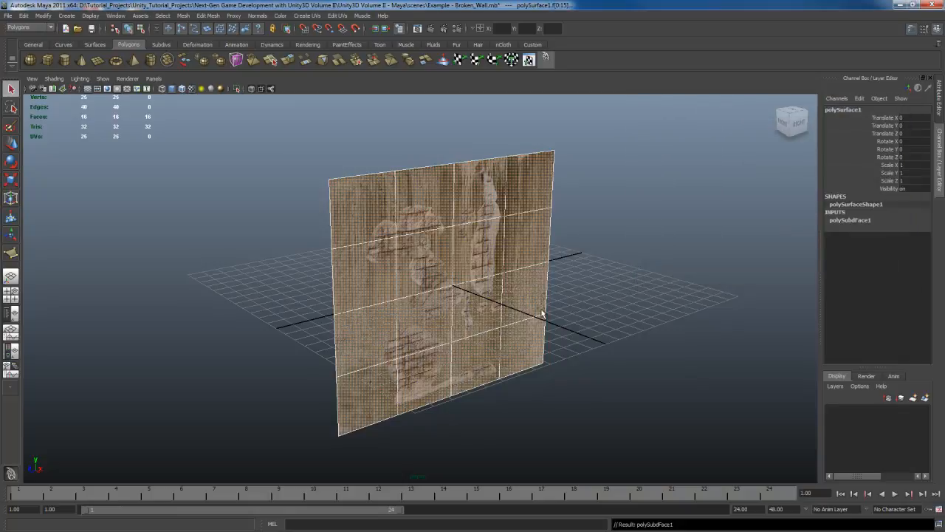
Step: Select the whole subdivided plane, examine the textured damage against its grid lines, and switch to the right orthographic view
{"action": "left_click_drag", "start_coordinate": [544, 313], "coordinate": [603, 311], "text": "alt"}
{"action": "left_click", "coordinate": [511, 248]}
{"action": "right_click_drag", "start_coordinate": [604, 307], "coordinate": [646, 295], "text": "alt"}
{"action": "middle_click_drag", "start_coordinate": [579, 258], "coordinate": [521, 257], "text": "alt"}
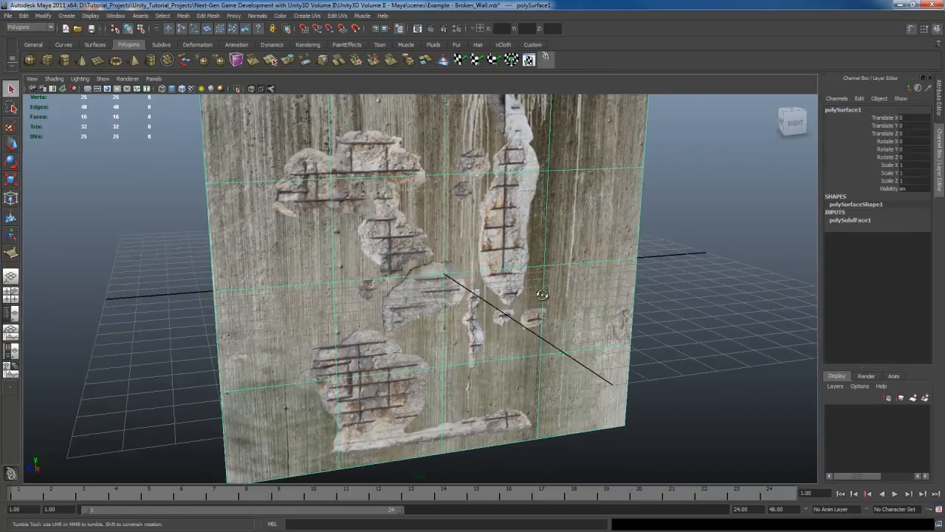
{"action": "left_click_drag", "start_coordinate": [517, 255], "coordinate": [536, 247], "text": "alt"}
{"action": "middle_click_drag", "start_coordinate": [544, 220], "coordinate": [530, 283], "text": "alt"}
{"action": "left_click_drag", "start_coordinate": [530, 286], "coordinate": [517, 291], "text": "alt"}
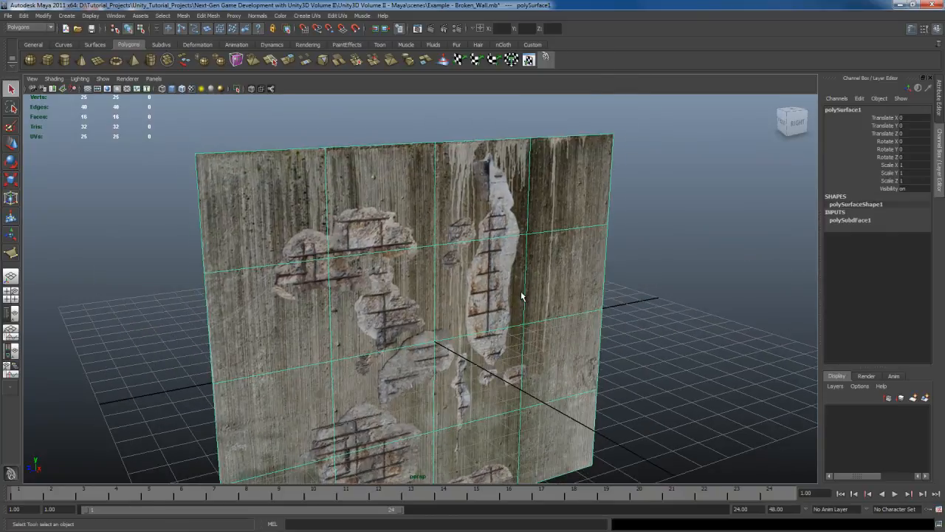
{"action": "left_click_drag", "start_coordinate": [549, 271], "coordinate": [535, 303], "text": "alt"}
{"action": "right_click_drag", "start_coordinate": [545, 298], "coordinate": [567, 299], "text": "alt"}
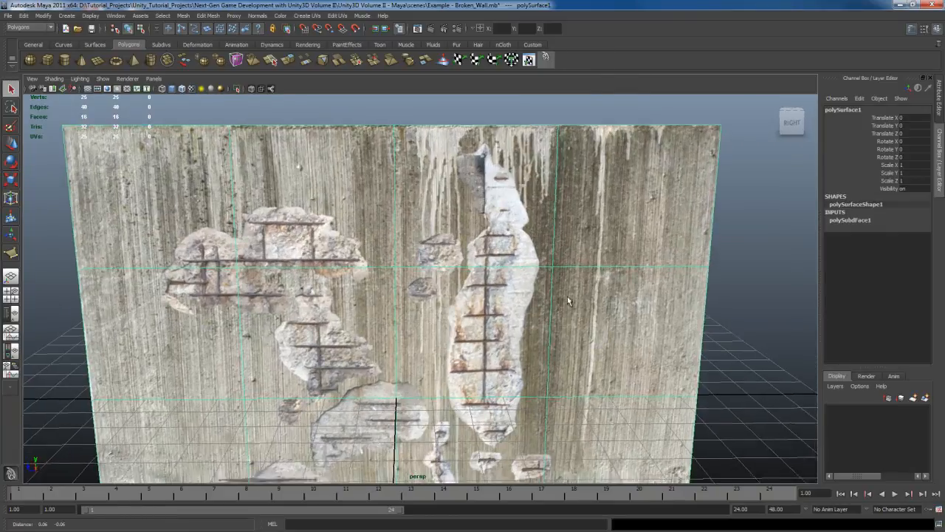
{"action": "middle_click_drag", "start_coordinate": [568, 298], "coordinate": [527, 271], "text": "alt"}
{"action": "left_click_drag", "start_coordinate": [536, 279], "coordinate": [535, 292], "text": "alt"}
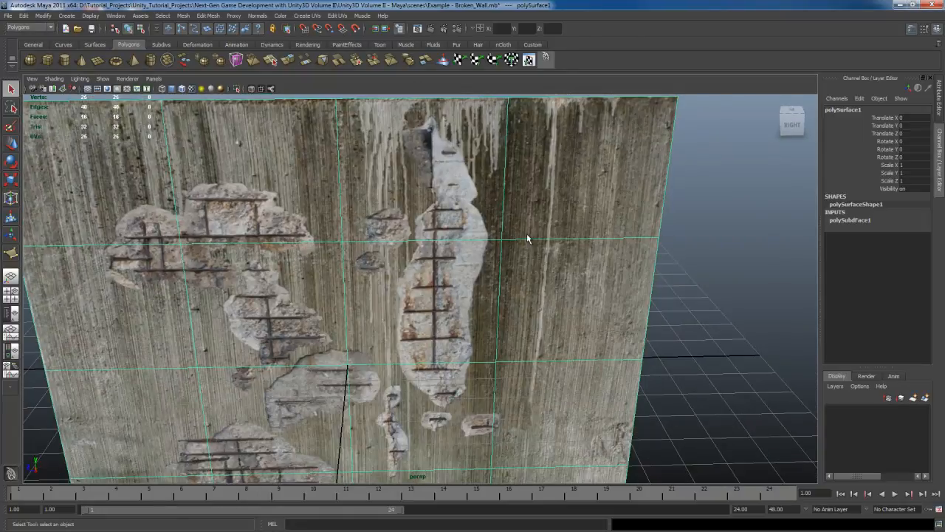
{"action": "key", "text": "space"}
{"action": "key", "text": "space"}
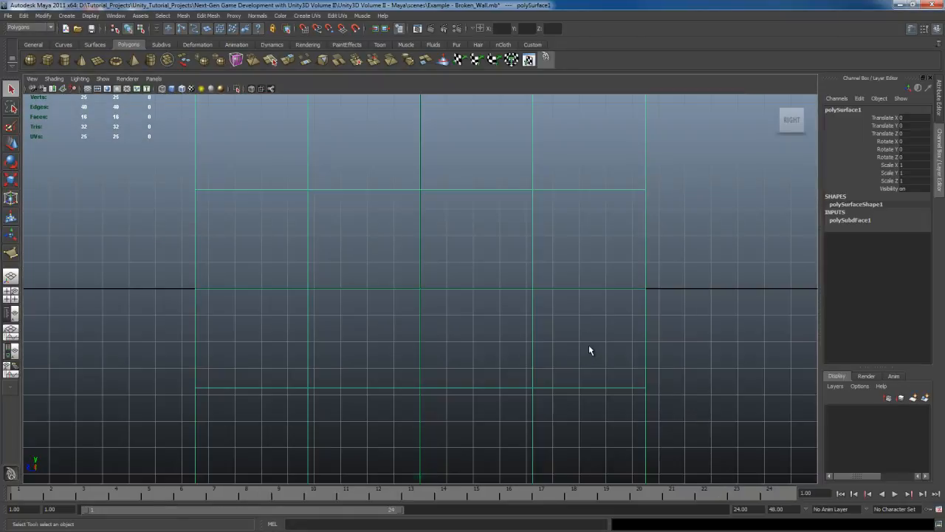
Step: Frame the plane in the right view, show its wall texture, and change the viewport lighting so the texture is not overexposed
{"action": "key", "text": "f"}
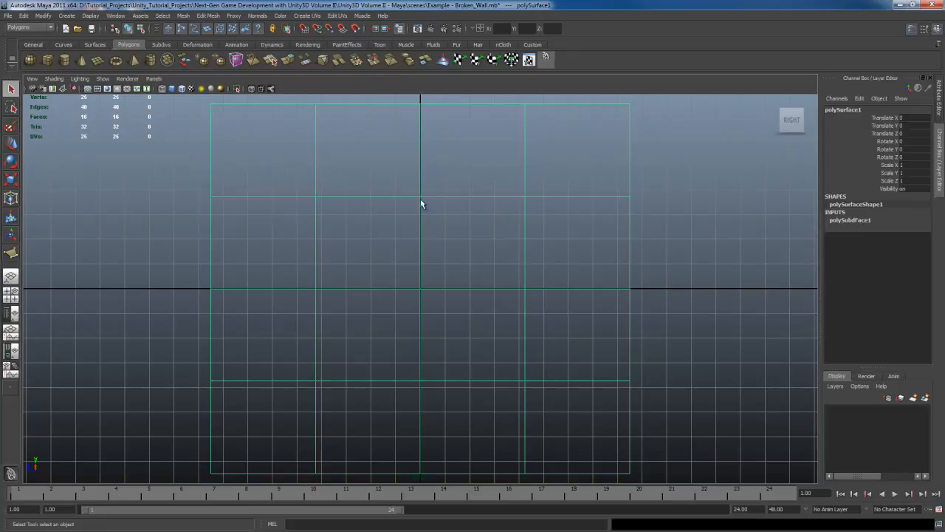
{"action": "key", "text": "6"}
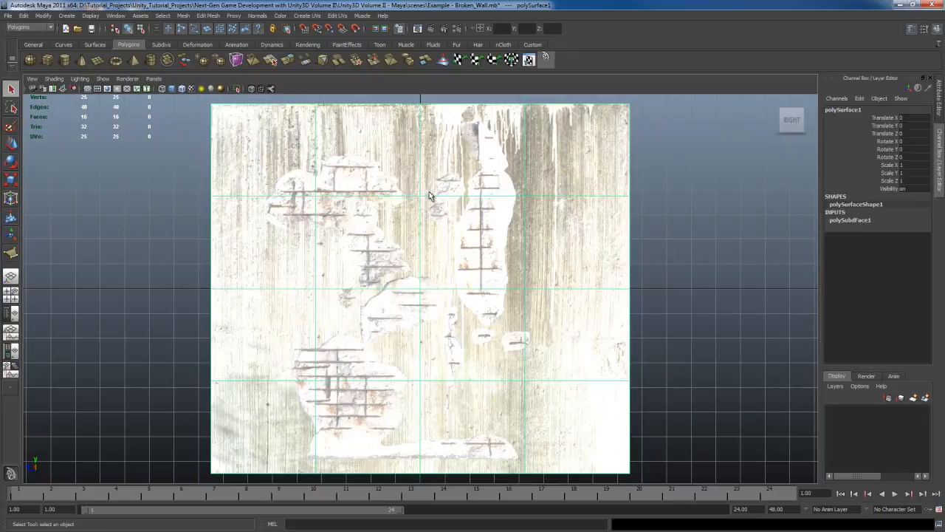
{"action": "left_click", "coordinate": [80, 78]}
{"action": "left_click", "coordinate": [98, 123]}
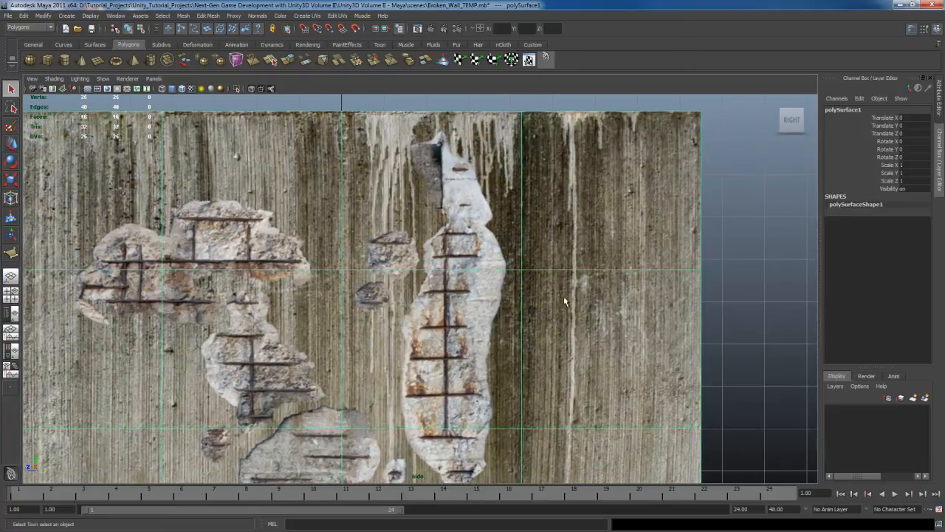
Step: Activate the Split Polygon Tool on the plane with its tool settings shown
{"action": "right_click", "coordinate": [592, 236], "text": "shift"}
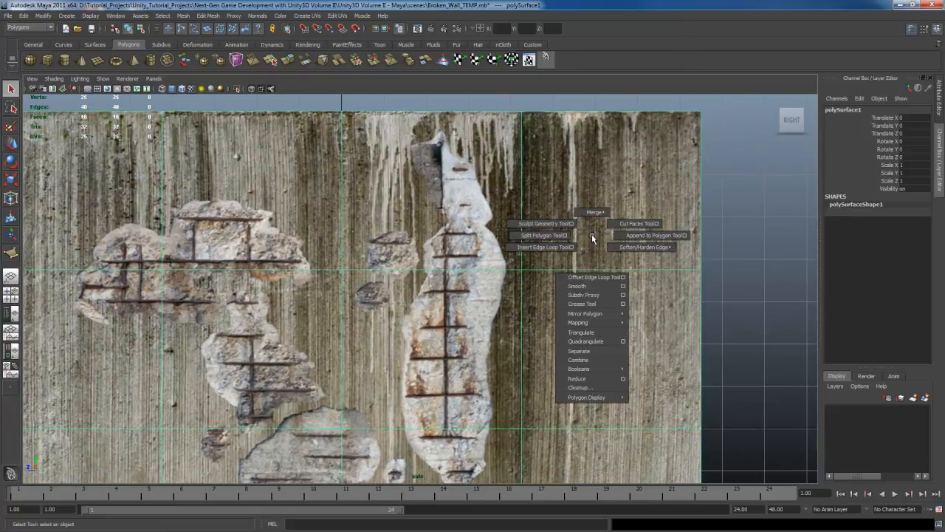
{"action": "right_click_drag", "start_coordinate": [592, 235], "coordinate": [570, 236], "text": "shift"}
{"action": "middle_click_drag", "start_coordinate": [588, 304], "coordinate": [560, 280], "text": "alt"}
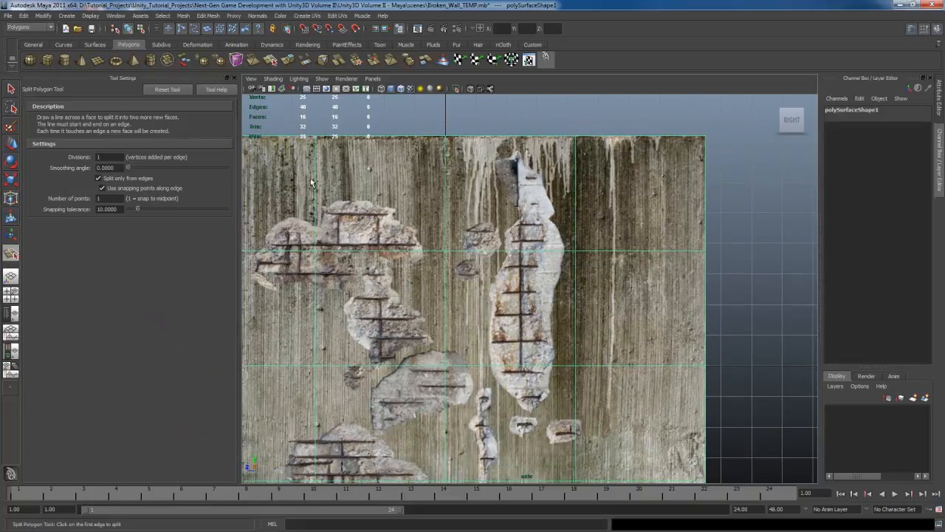
Step: Examine the tall damaged area's outline against the surrounding grid edges to plan where the plane must be cut
{"action": "middle_click_drag", "start_coordinate": [582, 239], "coordinate": [573, 270], "text": "alt"}
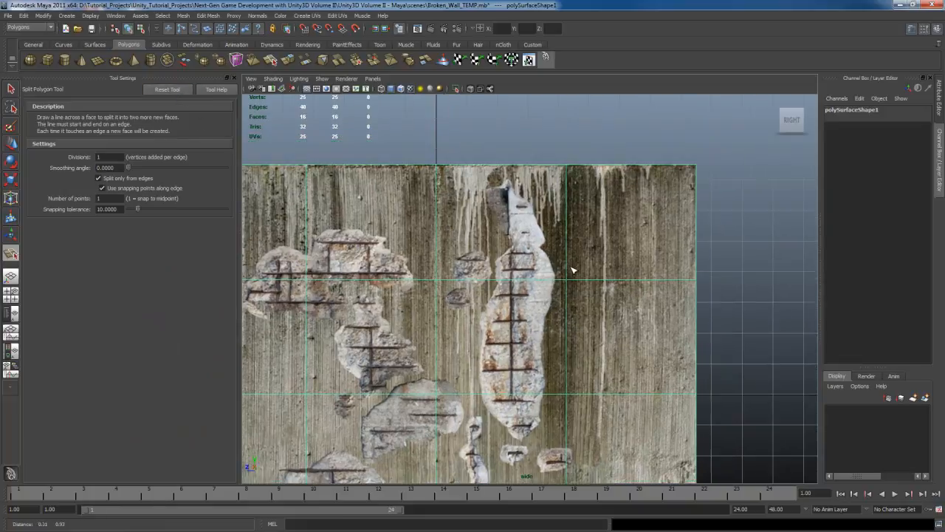
{"action": "right_click_drag", "start_coordinate": [573, 270], "coordinate": [587, 256], "text": "alt"}
{"action": "middle_click_drag", "start_coordinate": [588, 256], "coordinate": [591, 275], "text": "alt"}
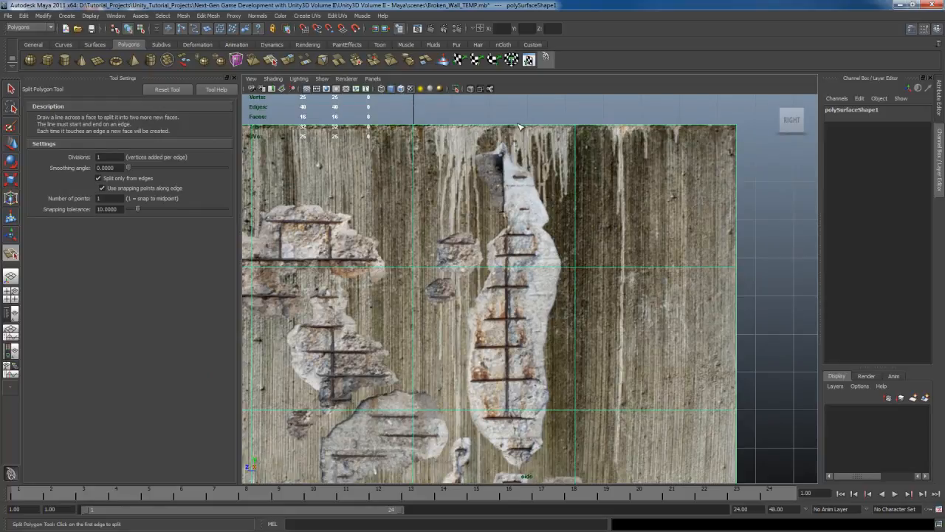
{"action": "middle_click_drag", "start_coordinate": [554, 293], "coordinate": [545, 236], "text": "alt"}
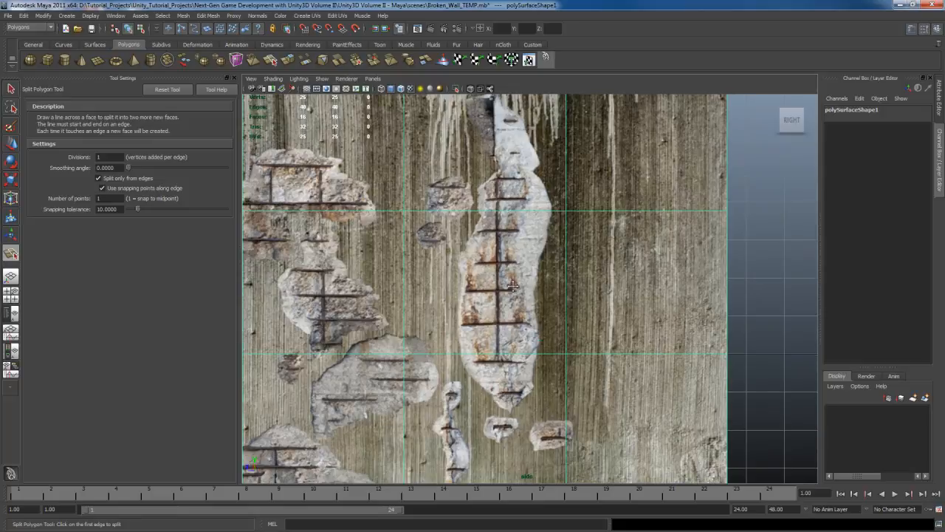
{"action": "middle_click_drag", "start_coordinate": [508, 284], "coordinate": [565, 290], "text": "alt"}
{"action": "scroll", "coordinate": [565, 290], "scroll_direction": "down", "scroll_amount": 4}
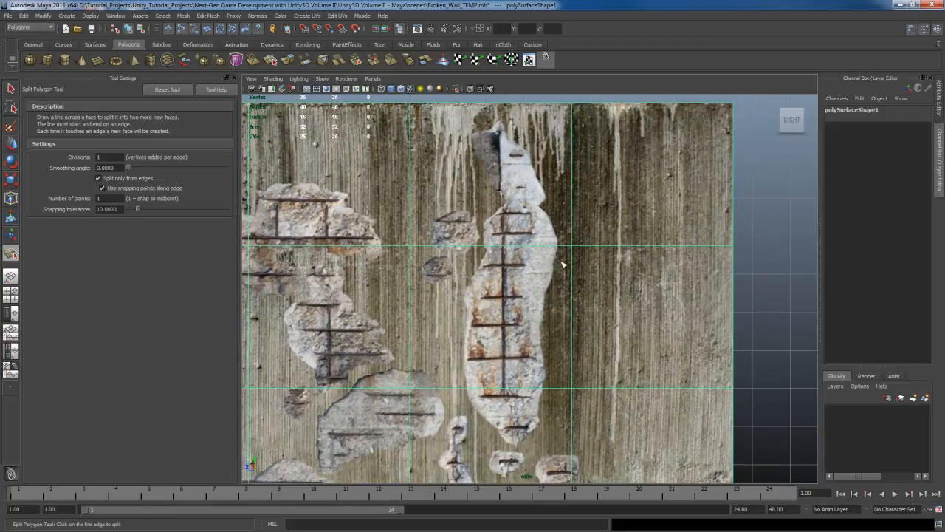
{"action": "middle_click_drag", "start_coordinate": [586, 256], "coordinate": [587, 269], "text": "alt"}
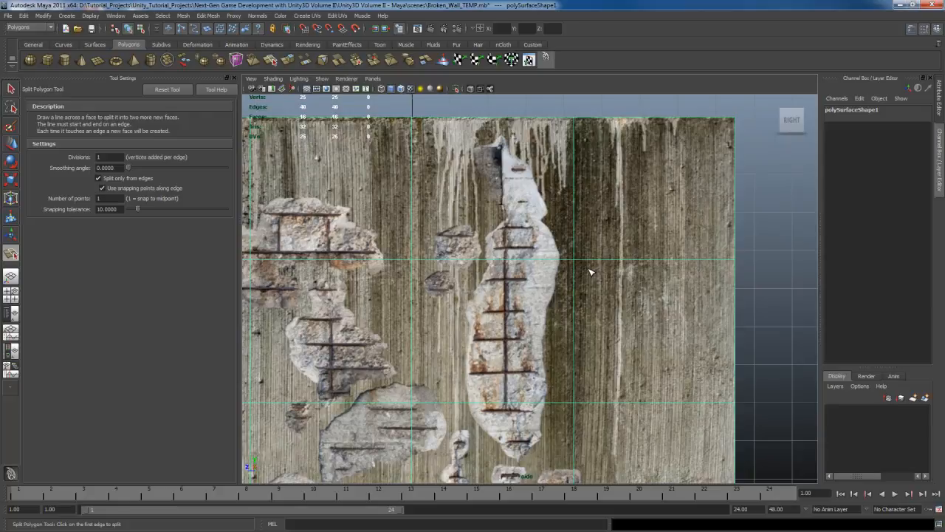
{"action": "middle_click_drag", "start_coordinate": [566, 223], "coordinate": [567, 239], "text": "alt"}
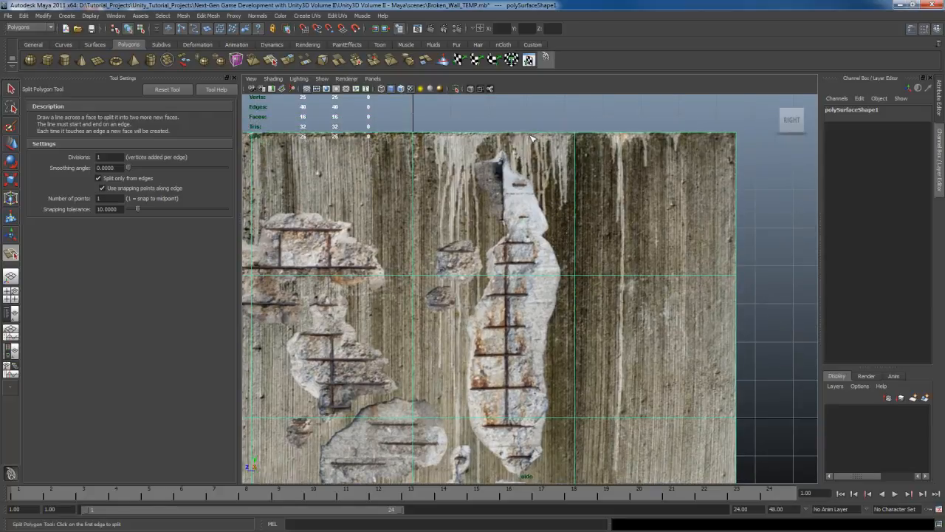
Step: Try splitting the upper grid face horizontally across the tall damage with Split only from edges enabled
{"action": "left_click_drag", "start_coordinate": [575, 177], "coordinate": [583, 121]}
{"action": "mouse_move", "coordinate": [532, 182]}
{"action": "left_mouse_down"}
{"action": "mouse_move", "coordinate": [537, 149]}
{"action": "mouse_move", "coordinate": [530, 177]}
{"action": "mouse_move", "coordinate": [514, 187]}
{"action": "left_mouse_up"}
{"action": "left_click_drag", "start_coordinate": [421, 219], "coordinate": [446, 220]}
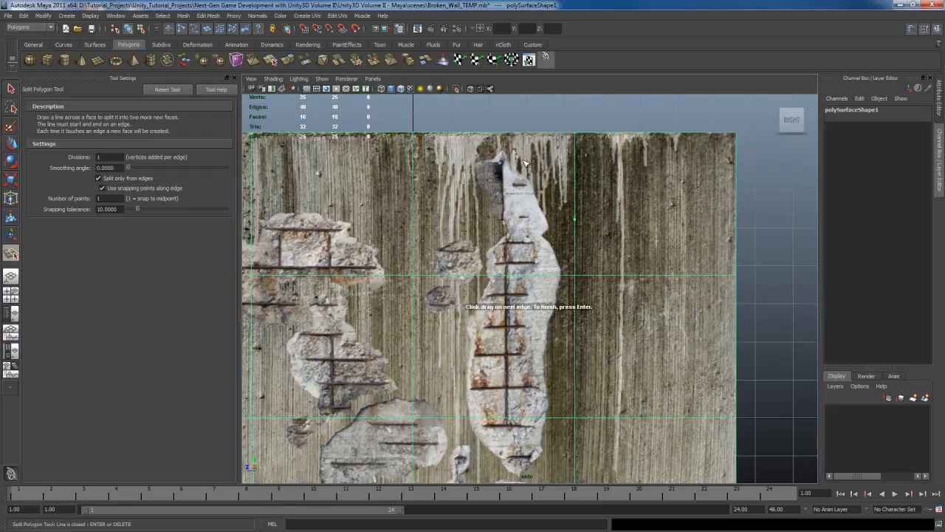
{"action": "key", "text": "Return"}
{"action": "key", "text": "q"}
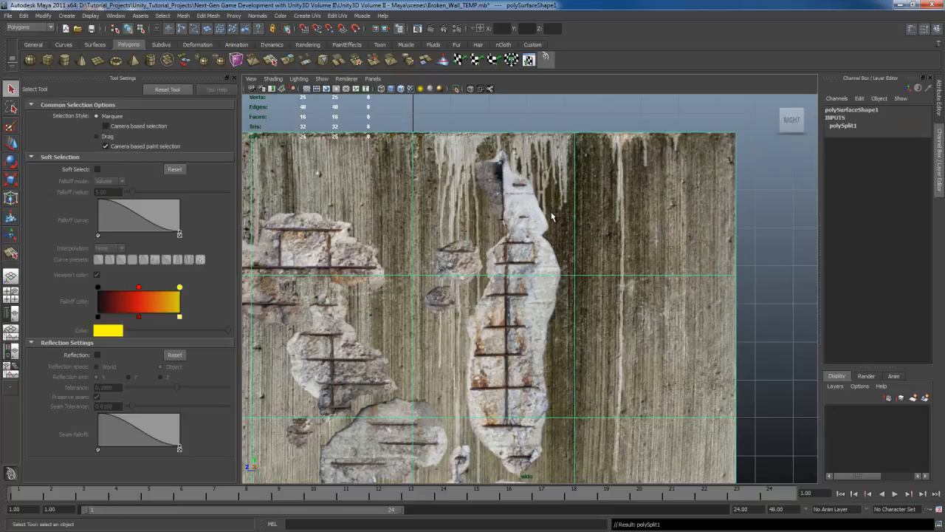
Step: Try an edge-only cut from the plane's top edge down to the horizontal grid line through the tall damage, then undo it
{"action": "right_click_drag", "start_coordinate": [550, 248], "coordinate": [557, 195]}
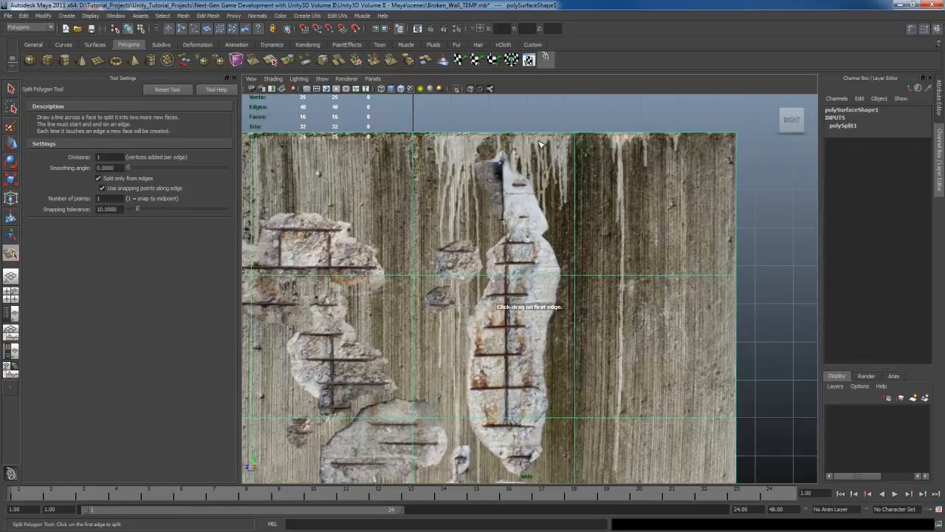
{"action": "left_click_drag", "start_coordinate": [537, 136], "coordinate": [542, 137]}
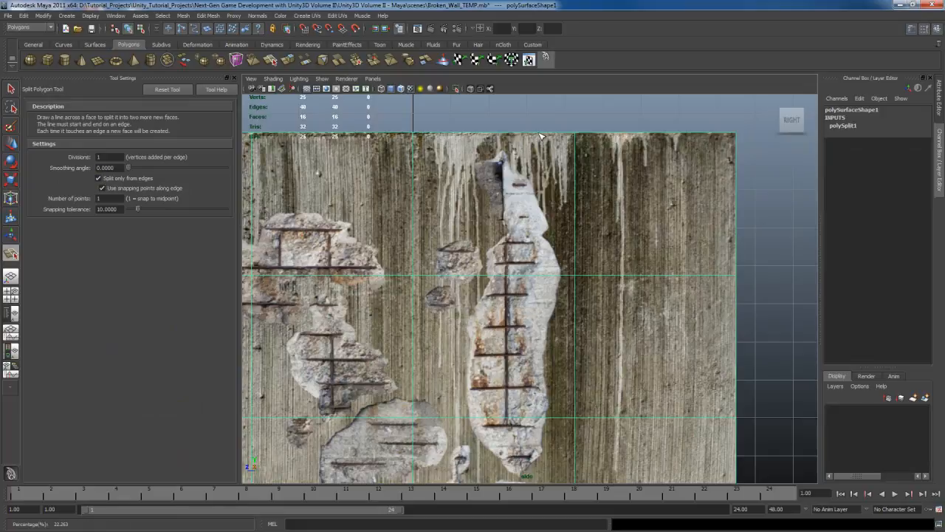
{"action": "left_click", "coordinate": [544, 277]}
{"action": "left_click_drag", "start_coordinate": [544, 277], "coordinate": [489, 276]}
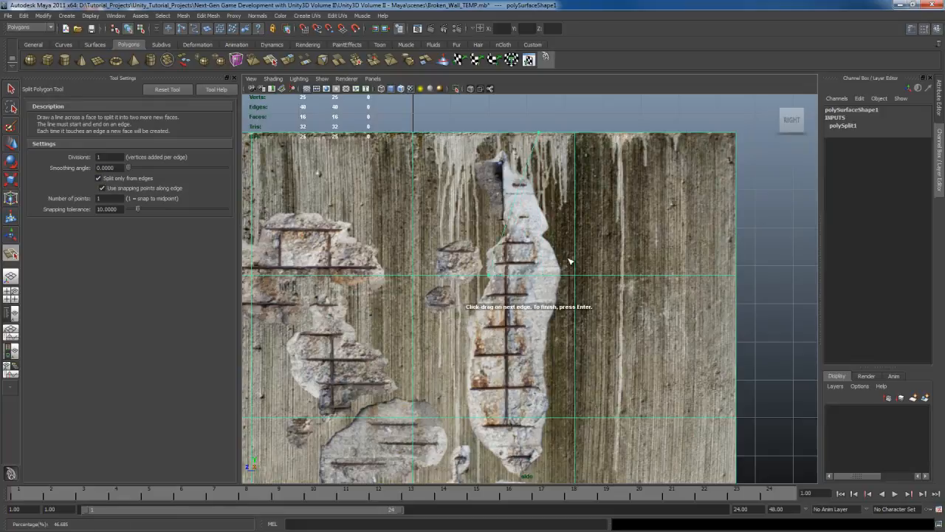
{"action": "key", "text": "Return"}
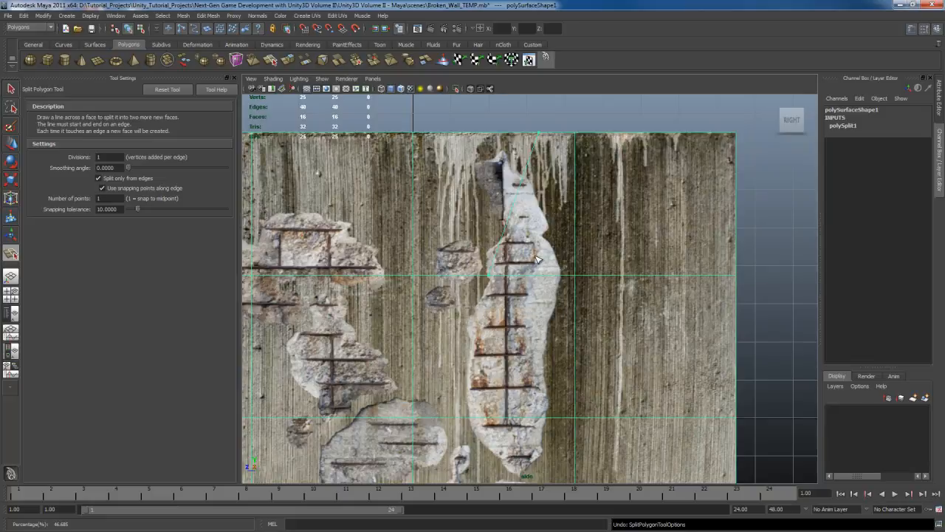
{"action": "key", "text": "q"}
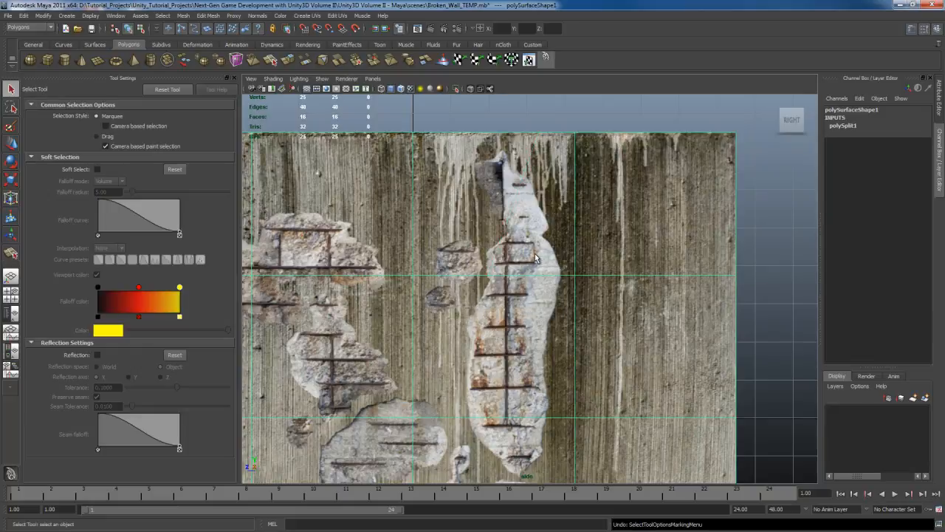
Step: Turn off Split only from edges and split the upper grid face from its top-right corner along the tall damage's right outline
{"action": "right_click", "coordinate": [548, 215], "text": "shift"}
{"action": "left_click", "coordinate": [500, 214]}
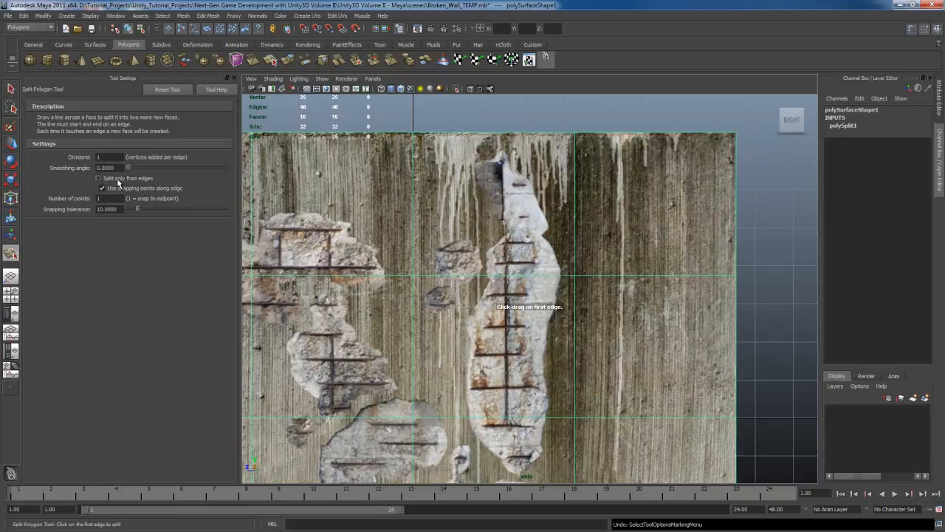
{"action": "left_click", "coordinate": [576, 134]}
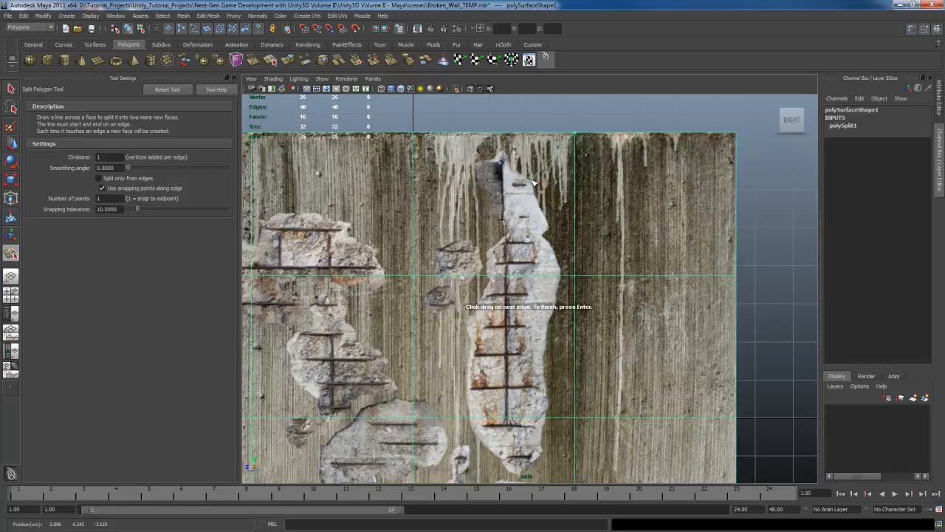
{"action": "left_click", "coordinate": [549, 229]}
{"action": "left_click", "coordinate": [553, 247]}
{"action": "left_click", "coordinate": [565, 278]}
{"action": "key", "text": "Return"}
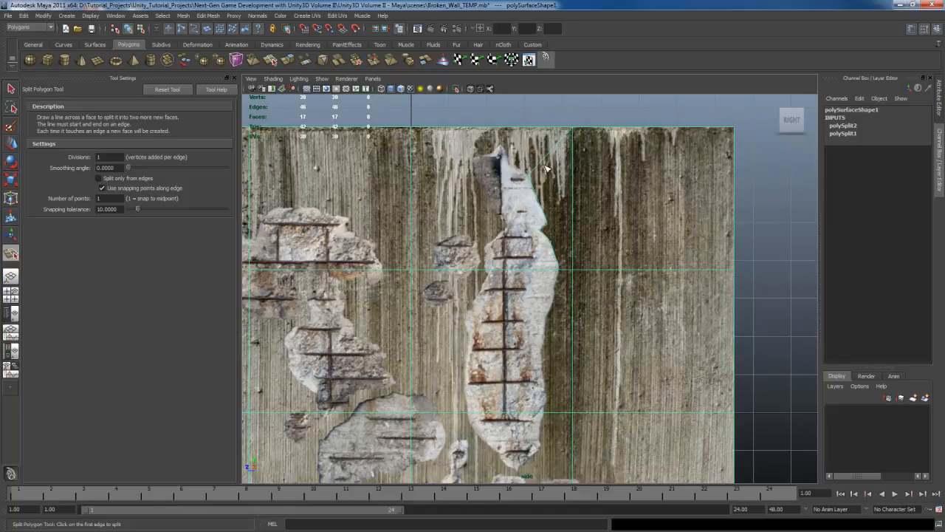
Step: Split the upper face from the right outline's upper point across and down the tall damage's left outline to the horizontal grid line
{"action": "middle_click_drag", "start_coordinate": [546, 168], "coordinate": [574, 202], "text": "alt"}
{"action": "left_click_drag", "start_coordinate": [570, 191], "coordinate": [515, 212]}
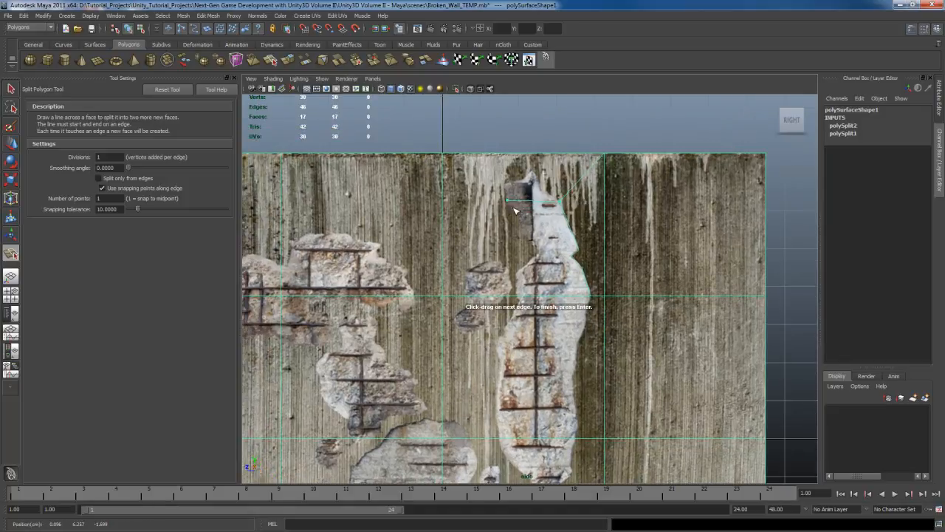
{"action": "left_click_drag", "start_coordinate": [519, 295], "coordinate": [519, 297]}
{"action": "key", "text": "Return"}
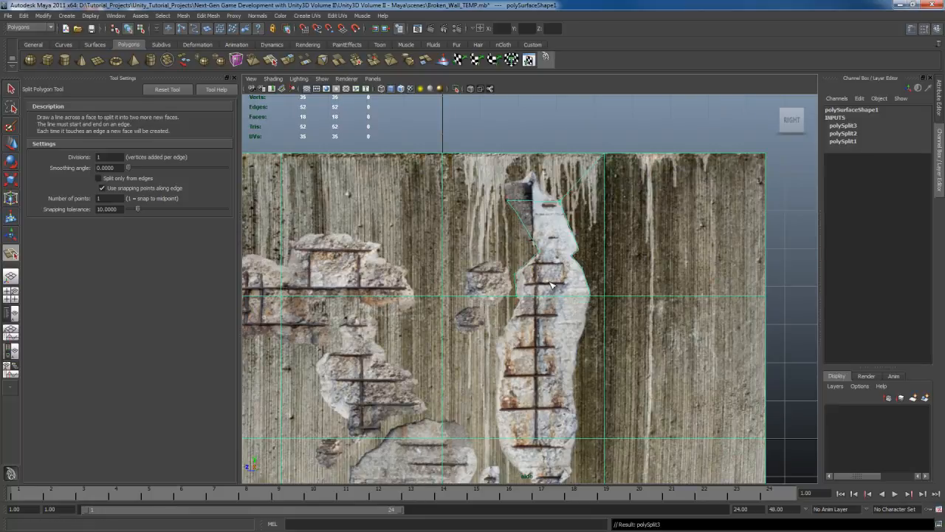
Step: Connect the upper-left point of the tall damage's outline to the grid face's top-left corner with a split
{"action": "middle_click_drag", "start_coordinate": [564, 304], "coordinate": [570, 227], "text": "alt"}
{"action": "middle_click_drag", "start_coordinate": [527, 128], "coordinate": [535, 219], "text": "alt"}
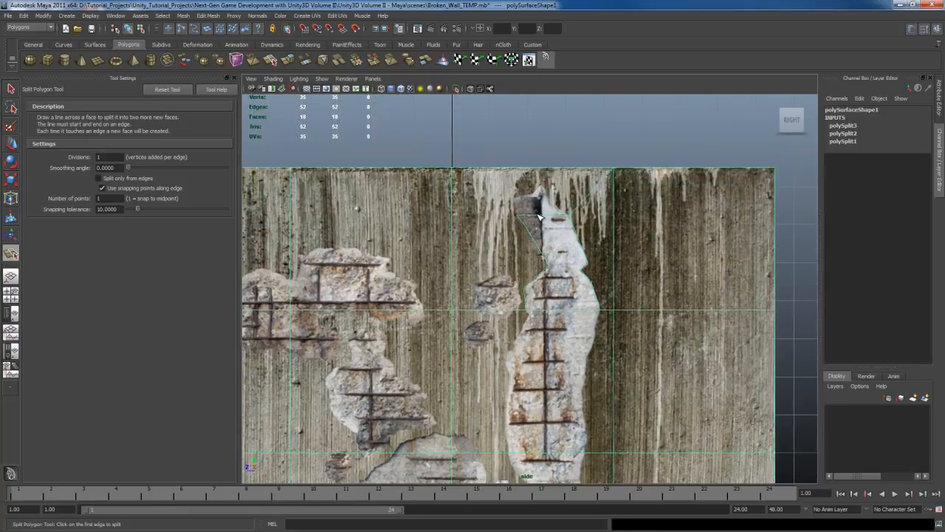
{"action": "left_click_drag", "start_coordinate": [539, 217], "coordinate": [472, 212]}
{"action": "left_click_drag", "start_coordinate": [457, 170], "coordinate": [434, 170]}
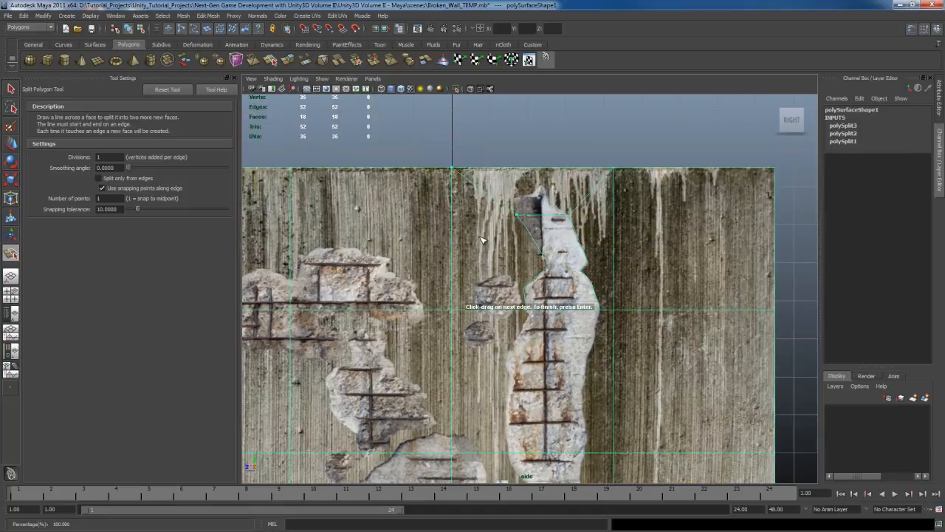
{"action": "key", "text": "Return"}
Step: Split the next grid face down along the tall damage's right outline and try to continue the cut around its bottom tip
{"action": "middle_click_drag", "start_coordinate": [574, 299], "coordinate": [547, 193], "text": "alt"}
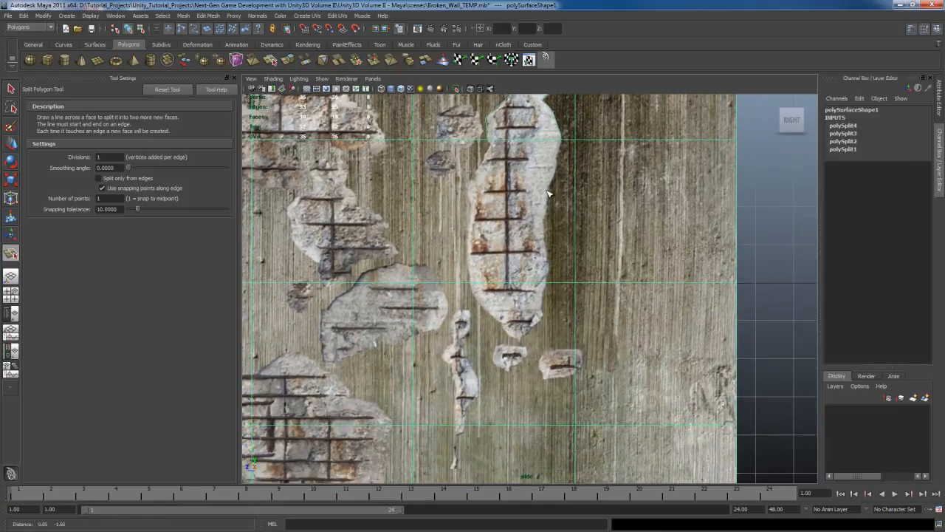
{"action": "left_click_drag", "start_coordinate": [570, 142], "coordinate": [554, 189]}
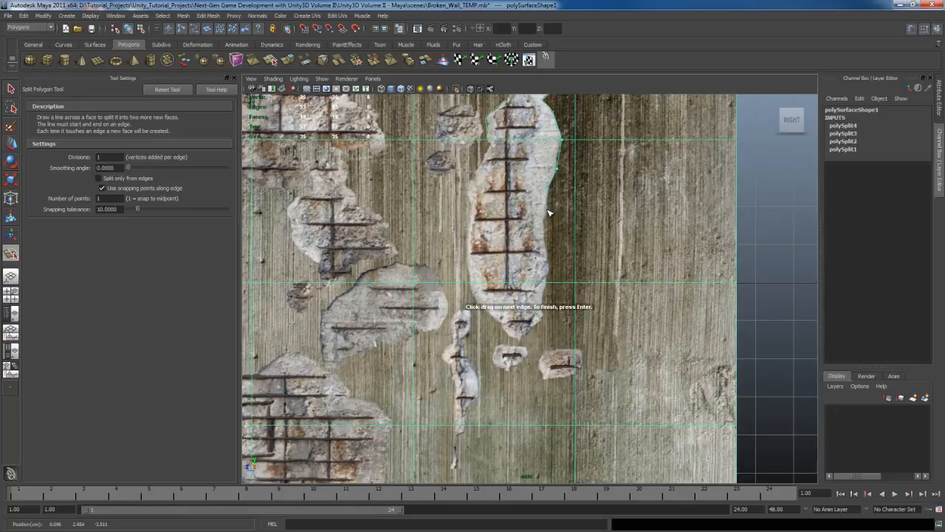
{"action": "left_click_drag", "start_coordinate": [548, 270], "coordinate": [547, 283]}
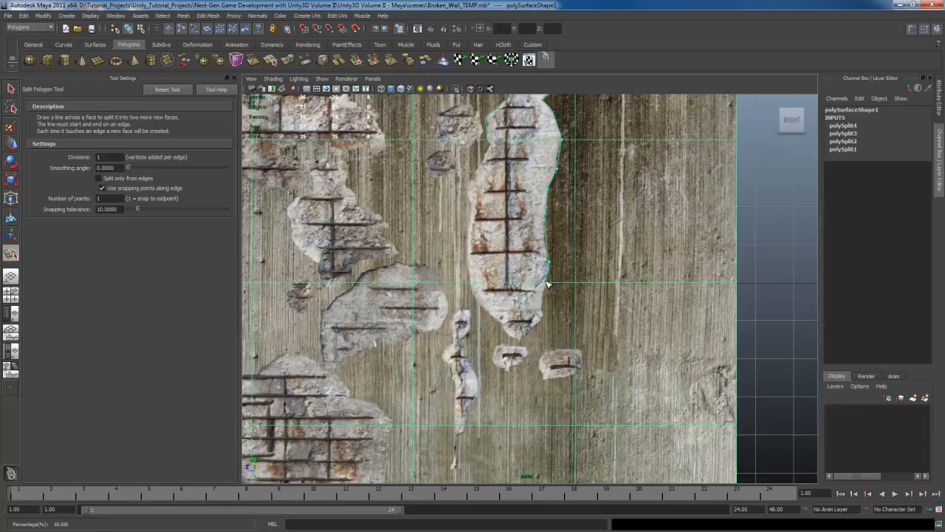
{"action": "middle_click_drag", "start_coordinate": [559, 293], "coordinate": [565, 234], "text": "alt"}
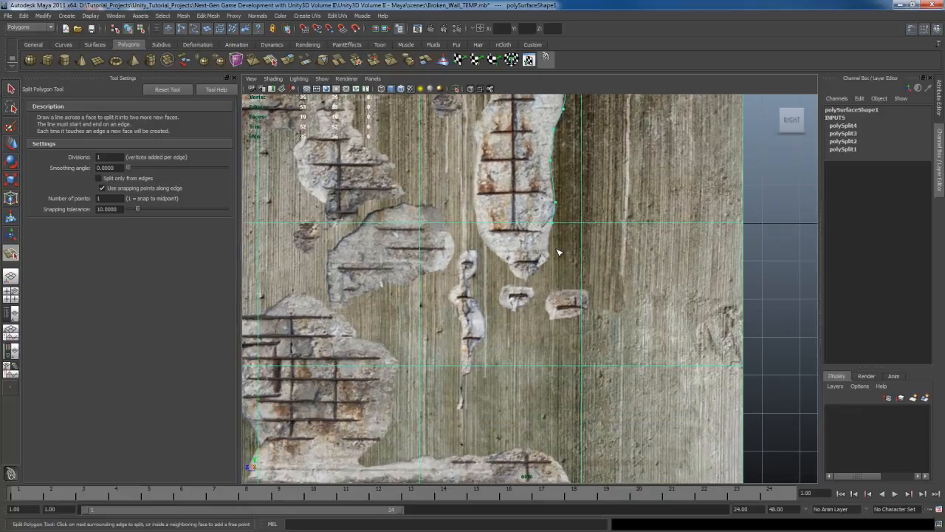
{"action": "left_click_drag", "start_coordinate": [548, 254], "coordinate": [551, 254]}
{"action": "left_click", "coordinate": [526, 278]}
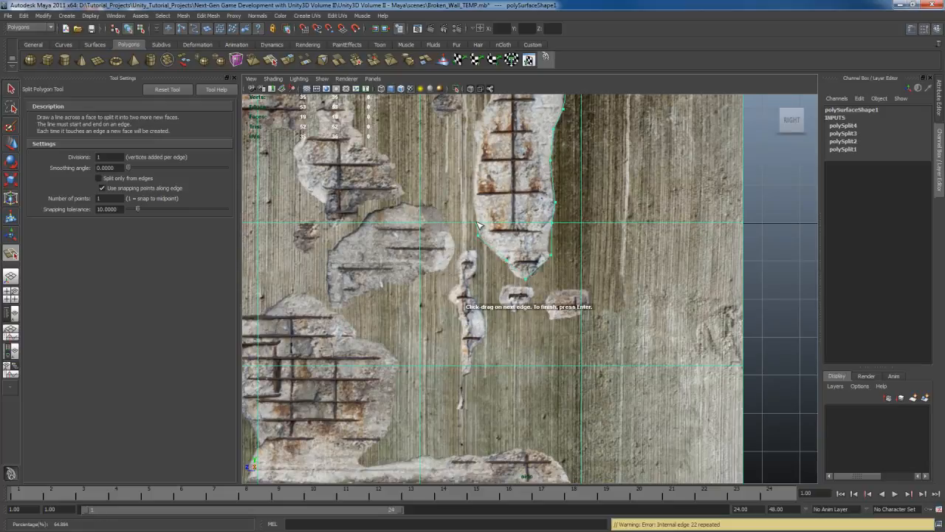
{"action": "key", "text": "Return"}
Step: Try starting a separate split for the bottom tip where the damage's right outline meets the lower grid line
{"action": "middle_click_drag", "start_coordinate": [574, 218], "coordinate": [569, 272], "text": "alt"}
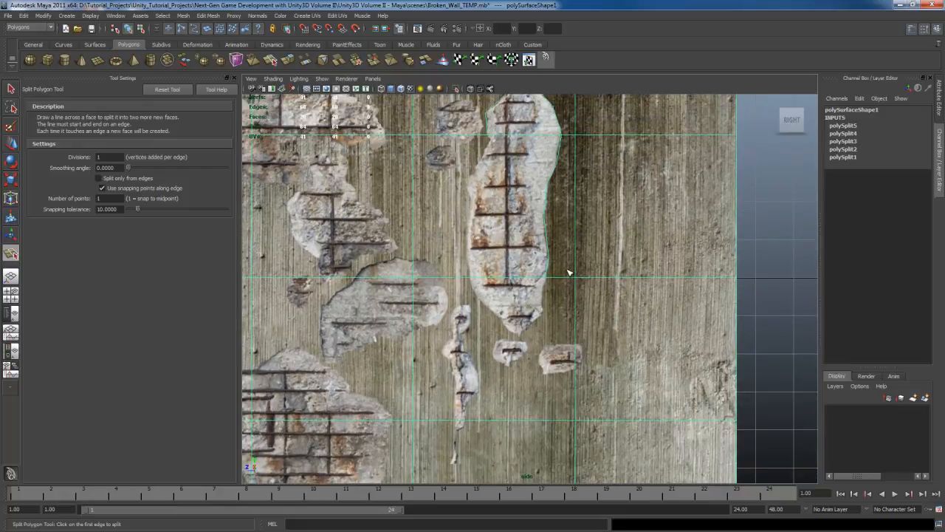
{"action": "middle_click_drag", "start_coordinate": [575, 197], "coordinate": [568, 214], "text": "alt"}
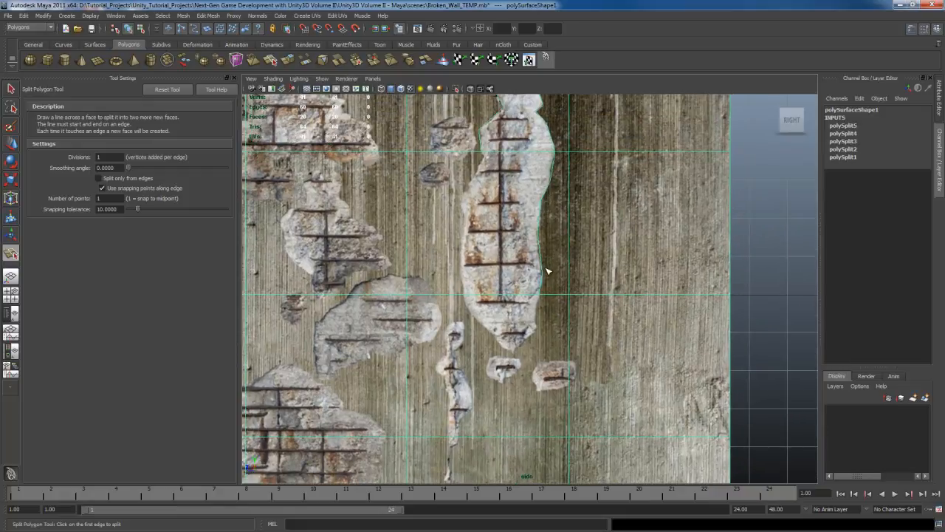
{"action": "middle_click_drag", "start_coordinate": [552, 269], "coordinate": [561, 195], "text": "alt"}
{"action": "scroll", "coordinate": [560, 199], "scroll_direction": "up", "scroll_amount": 2}
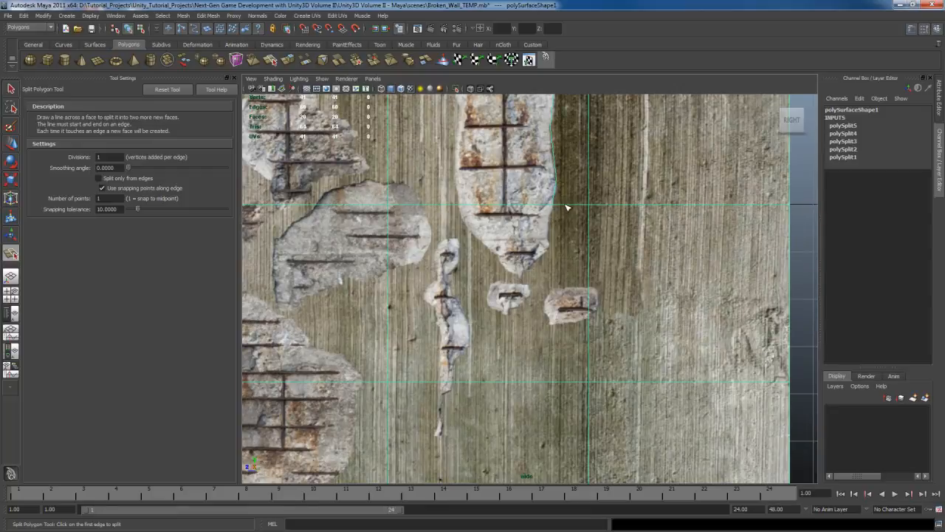
{"action": "left_click", "coordinate": [563, 206]}
{"action": "left_click_drag", "start_coordinate": [553, 225], "coordinate": [549, 234]}
{"action": "key", "text": "Return"}
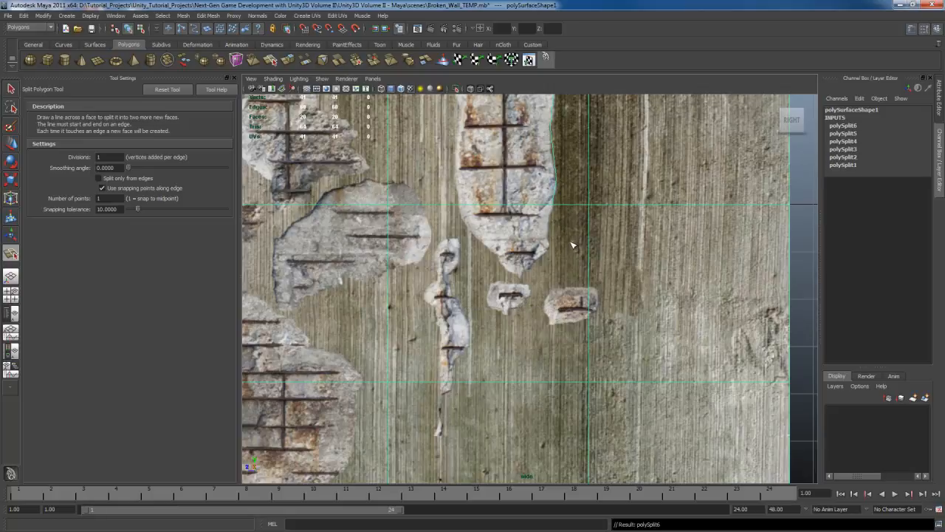
Step: Try to split the grid face around the tall damage's bottom tip, from its right outline to its left outline on the grid line
{"action": "left_click", "coordinate": [549, 210]}
{"action": "left_click_drag", "start_coordinate": [567, 214], "coordinate": [565, 214]}
{"action": "left_click_drag", "start_coordinate": [552, 224], "coordinate": [503, 268]}
{"action": "left_click", "coordinate": [522, 274]}
{"action": "left_click", "coordinate": [522, 275]}
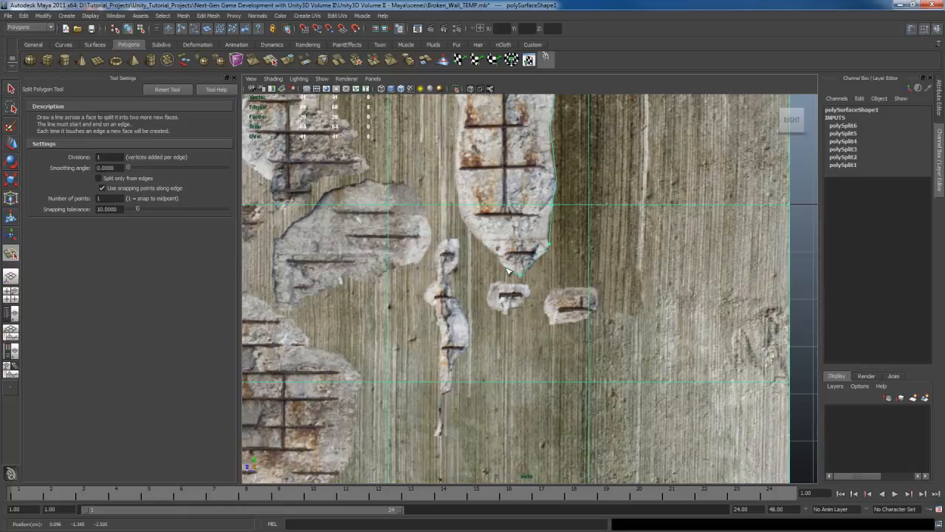
{"action": "left_click", "coordinate": [504, 267]}
{"action": "left_click", "coordinate": [499, 255]}
{"action": "left_click", "coordinate": [468, 230]}
{"action": "left_click", "coordinate": [455, 205]}
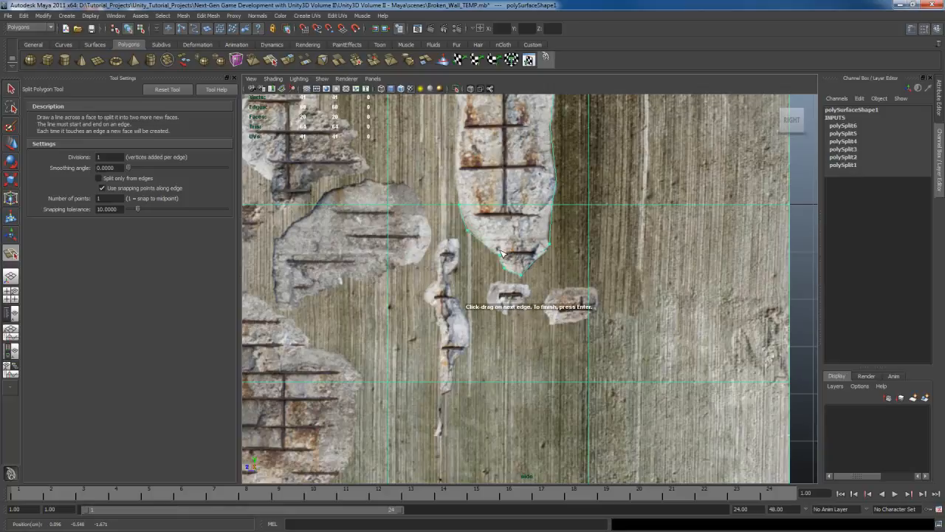
{"action": "middle_click_drag", "start_coordinate": [524, 235], "coordinate": [526, 258], "text": "alt"}
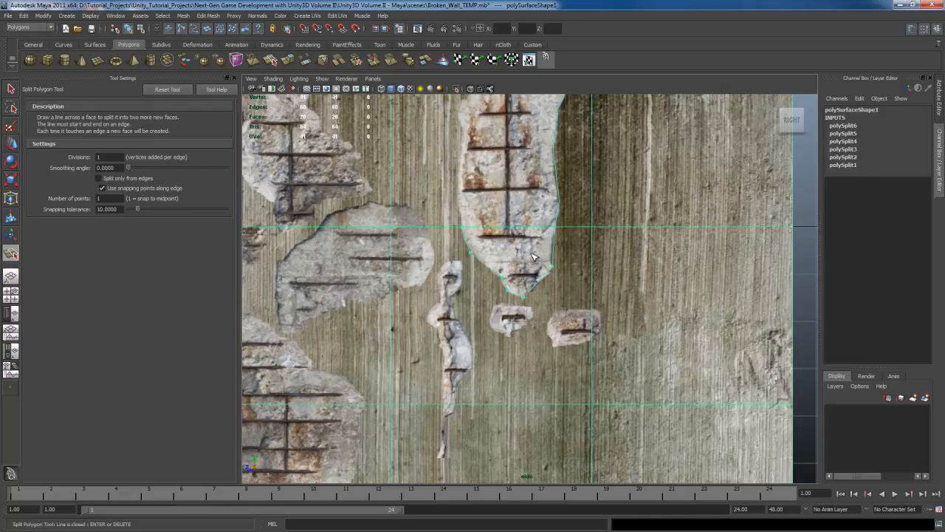
{"action": "key", "text": "Return"}
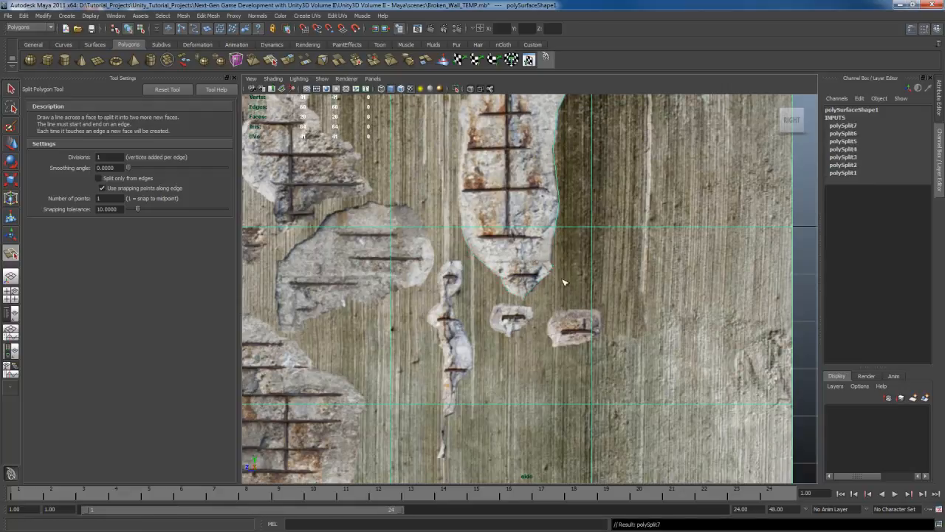
Step: Split from the grid corner beside the tall damage to its lower right outline point, then up to the outline's point on the grid line
{"action": "middle_click_drag", "start_coordinate": [564, 282], "coordinate": [536, 255], "text": "alt"}
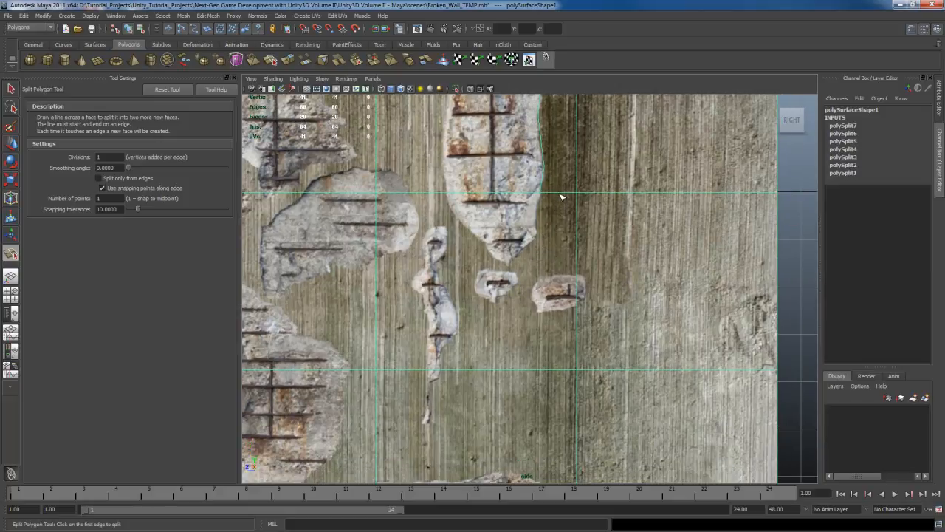
{"action": "left_click", "coordinate": [526, 196]}
{"action": "key", "text": "Return"}
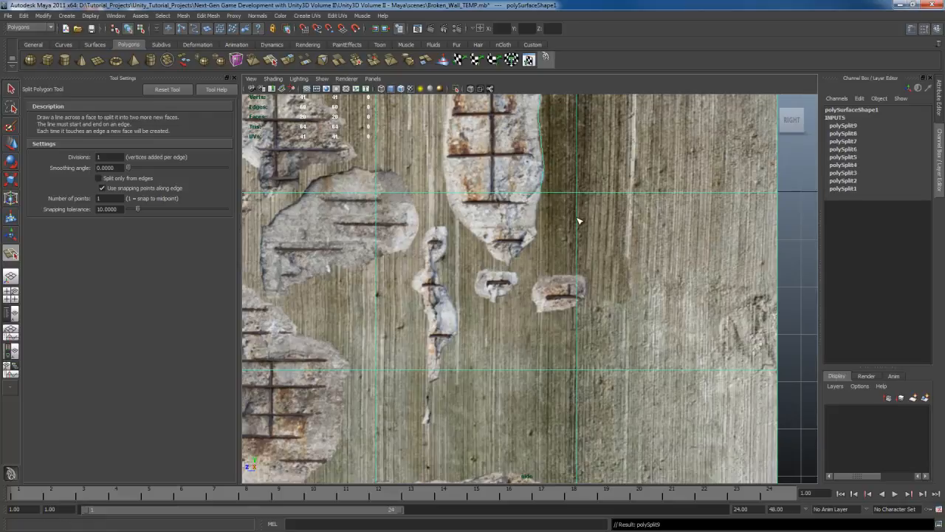
{"action": "left_click_drag", "start_coordinate": [578, 214], "coordinate": [579, 189]}
{"action": "left_click_drag", "start_coordinate": [542, 235], "coordinate": [540, 228]}
{"action": "left_click_drag", "start_coordinate": [547, 192], "coordinate": [519, 194]}
{"action": "key", "text": "Return"}
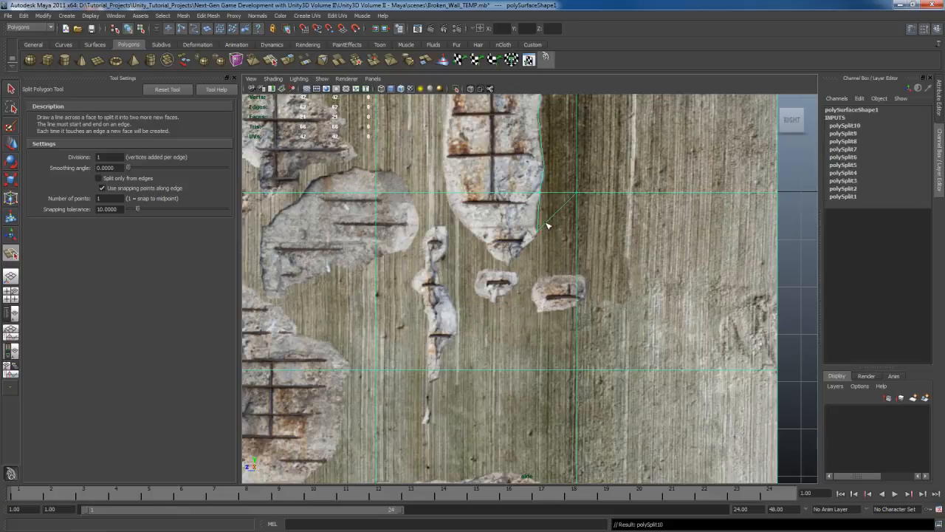
Step: Continue the cut from the lower right outline point around the bottom tip and up the tall damage's left outline to the upper grid line
{"action": "left_click", "coordinate": [535, 235]}
{"action": "left_click_drag", "start_coordinate": [517, 252], "coordinate": [488, 242]}
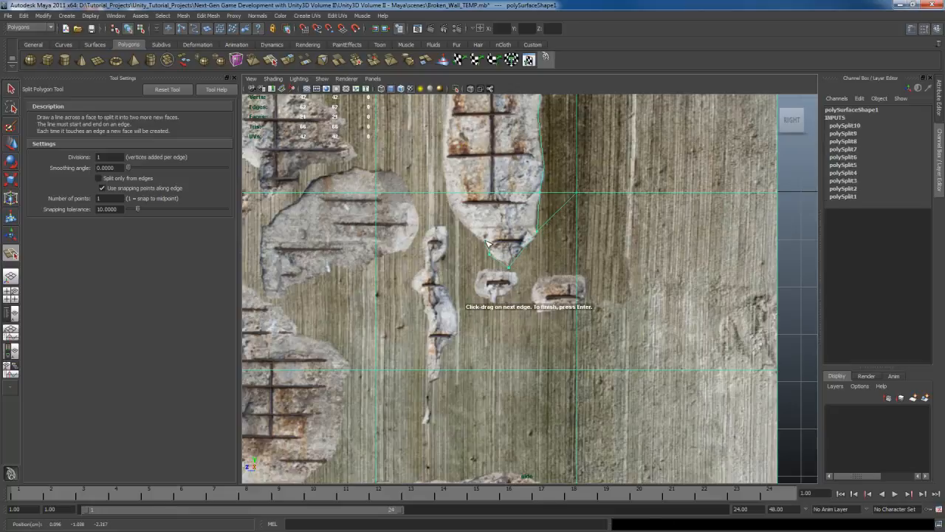
{"action": "left_click_drag", "start_coordinate": [454, 194], "coordinate": [448, 197]}
{"action": "middle_click_drag", "start_coordinate": [483, 134], "coordinate": [480, 240], "text": "alt"}
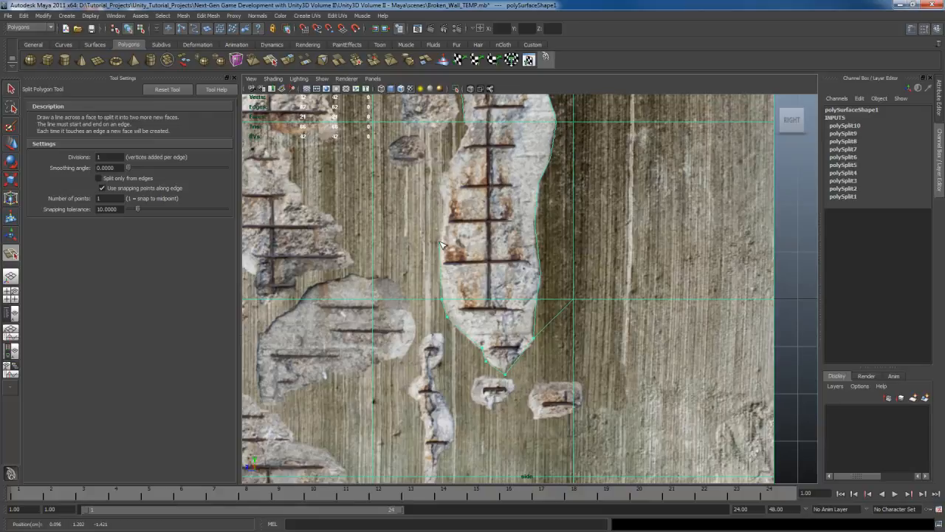
{"action": "left_click_drag", "start_coordinate": [444, 255], "coordinate": [443, 245]}
{"action": "left_click", "coordinate": [444, 205]}
{"action": "left_click", "coordinate": [440, 185]}
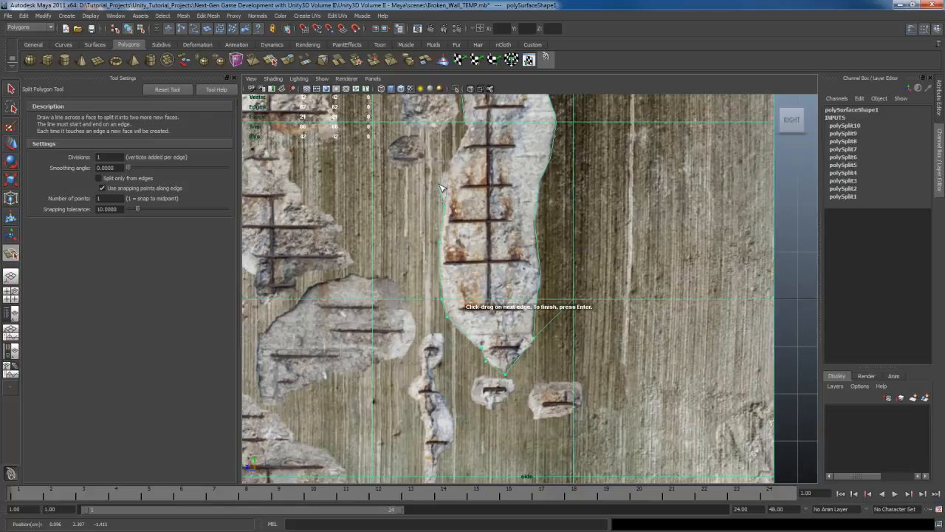
{"action": "left_click", "coordinate": [451, 161]}
{"action": "key", "text": "Return"}
Step: Connect the tall damage's bottom tip to the grid corner diagonally below it with a split
{"action": "middle_click_drag", "start_coordinate": [512, 225], "coordinate": [502, 243], "text": "alt"}
{"action": "scroll", "coordinate": [510, 213], "scroll_direction": "down", "scroll_amount": 7}
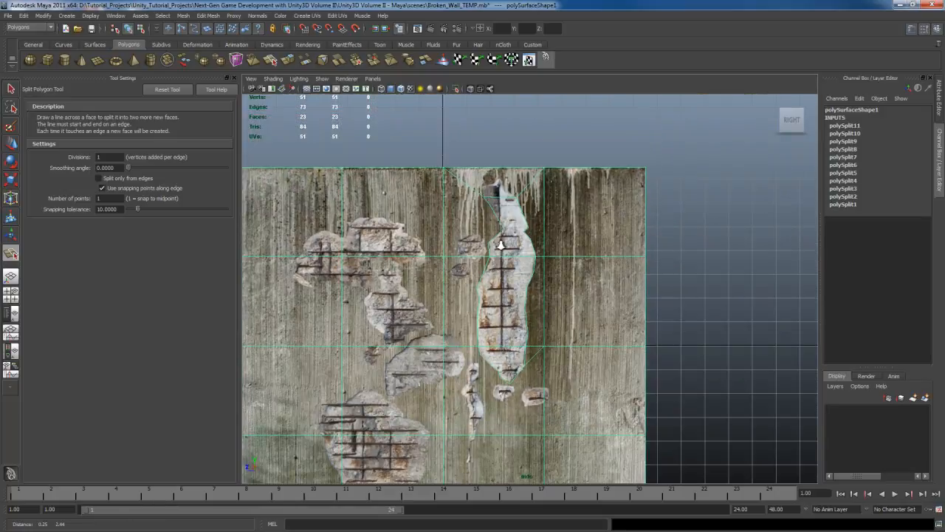
{"action": "scroll", "coordinate": [503, 257], "scroll_direction": "up", "scroll_amount": 2}
{"action": "middle_click_drag", "start_coordinate": [503, 314], "coordinate": [512, 250], "text": "alt"}
{"action": "scroll", "coordinate": [513, 250], "scroll_direction": "up", "scroll_amount": 2}
{"action": "middle_click_drag", "start_coordinate": [518, 316], "coordinate": [523, 245], "text": "alt"}
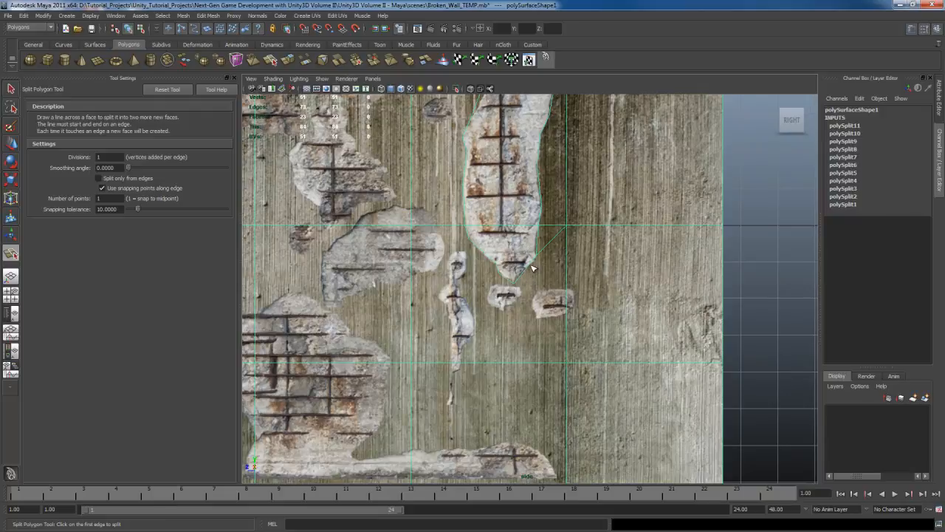
{"action": "left_click_drag", "start_coordinate": [531, 264], "coordinate": [502, 316]}
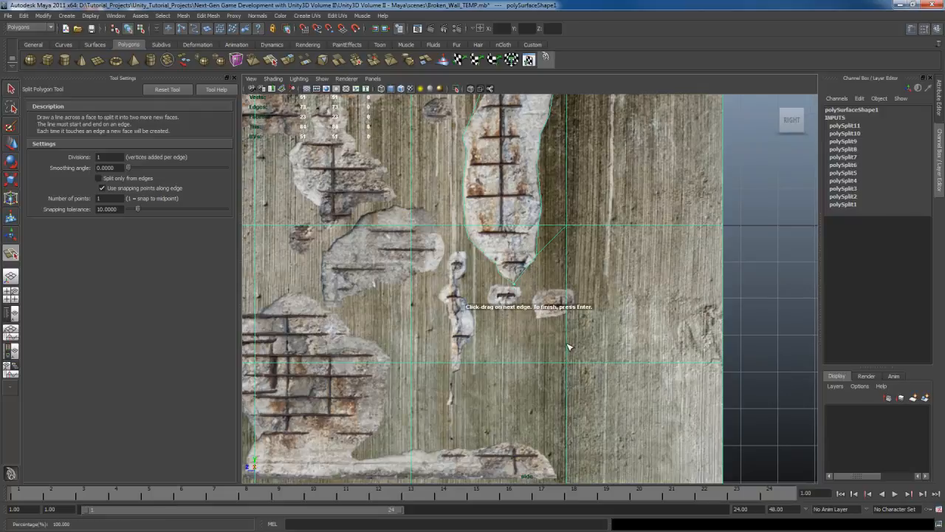
{"action": "left_click_drag", "start_coordinate": [567, 354], "coordinate": [567, 384]}
{"action": "key", "text": "Return"}
Step: Leave the Split Polygon tool and delete the wall mesh's construction history
{"action": "middle_click_drag", "start_coordinate": [537, 270], "coordinate": [563, 328], "text": "alt"}
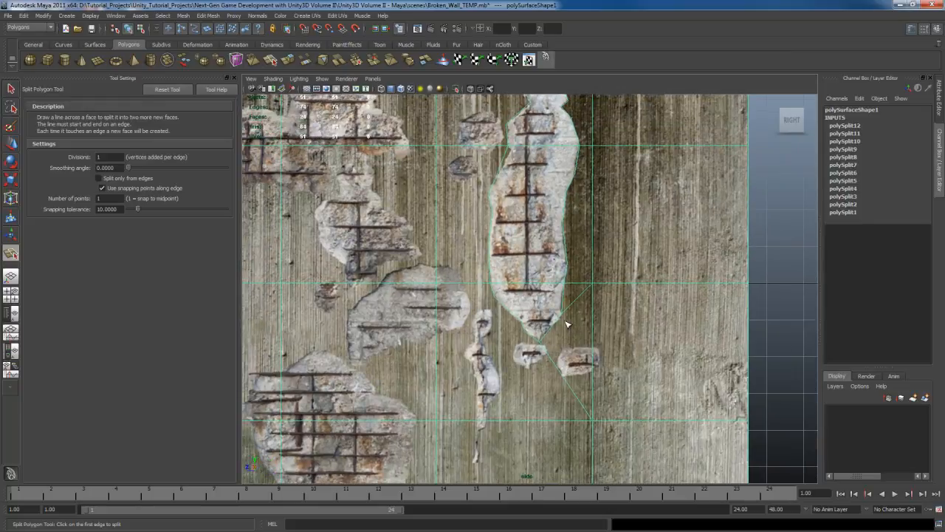
{"action": "middle_click_drag", "start_coordinate": [571, 247], "coordinate": [557, 327], "text": "alt"}
{"action": "scroll", "coordinate": [559, 319], "scroll_direction": "up", "scroll_amount": 1}
{"action": "middle_click_drag", "start_coordinate": [569, 287], "coordinate": [565, 310], "text": "alt"}
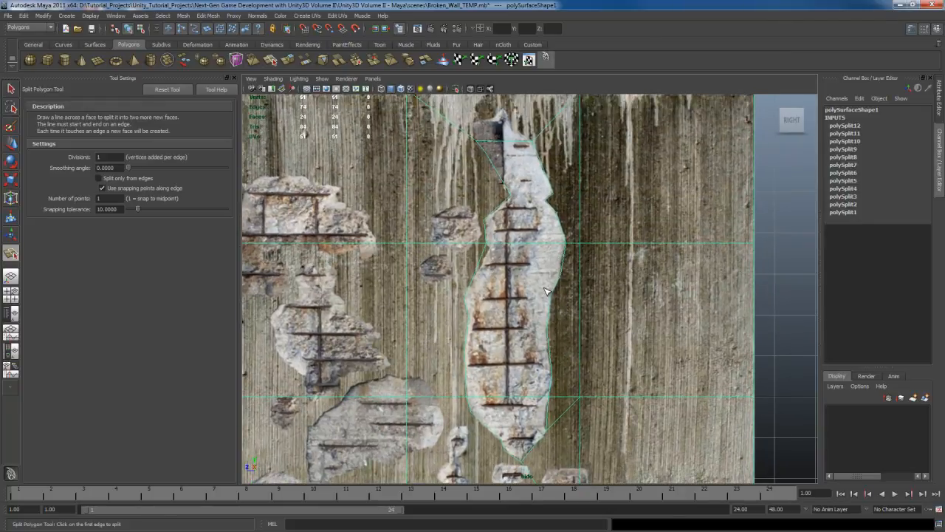
{"action": "middle_click_drag", "start_coordinate": [549, 295], "coordinate": [549, 258], "text": "alt"}
{"action": "scroll", "coordinate": [531, 279], "scroll_direction": "down", "scroll_amount": 4}
{"action": "key", "text": "q"}
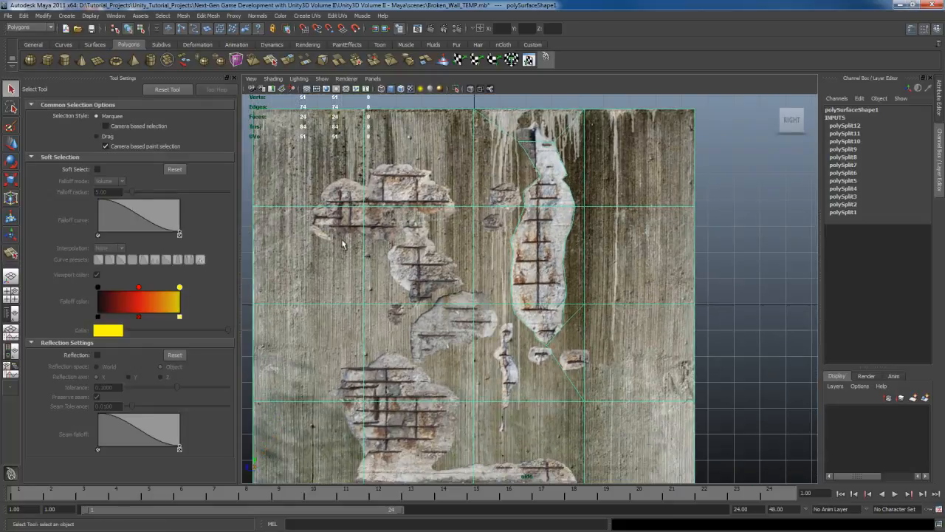
{"action": "scroll", "coordinate": [560, 274], "scroll_direction": "up", "scroll_amount": 2}
{"action": "left_click", "coordinate": [545, 59]}
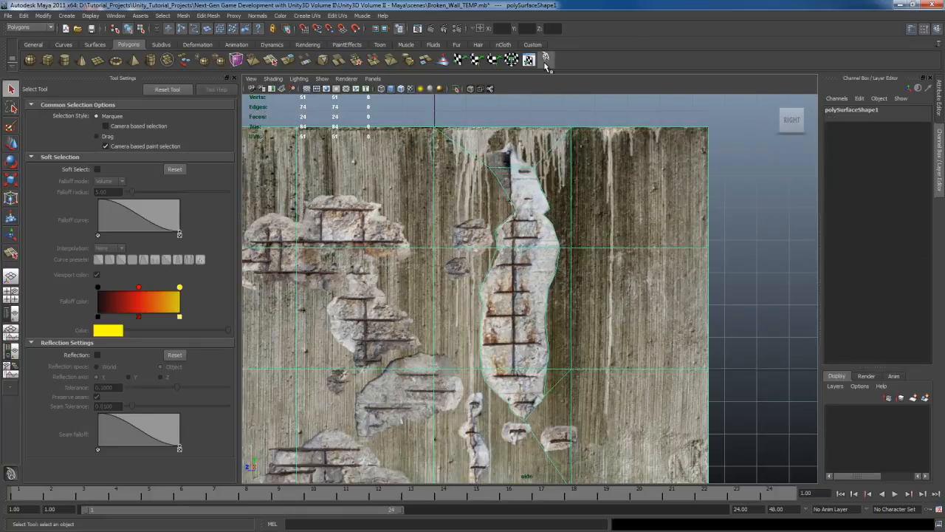
Step: Select the three faces that make up the tall damage area
{"action": "middle_click_drag", "start_coordinate": [429, 316], "coordinate": [472, 354], "text": "alt"}
{"action": "scroll", "coordinate": [486, 313], "scroll_direction": "up", "scroll_amount": 2}
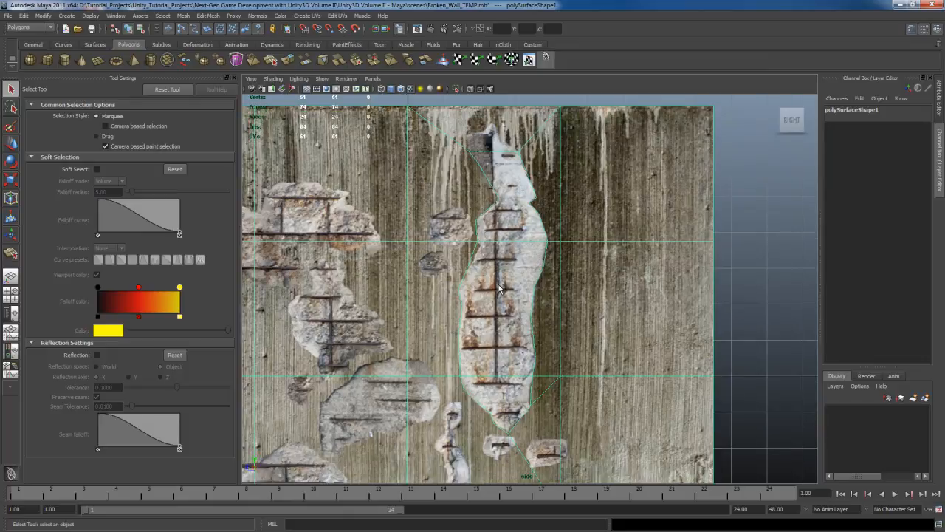
{"action": "right_click", "coordinate": [523, 257]}
{"action": "right_click_drag", "start_coordinate": [523, 257], "coordinate": [525, 280]}
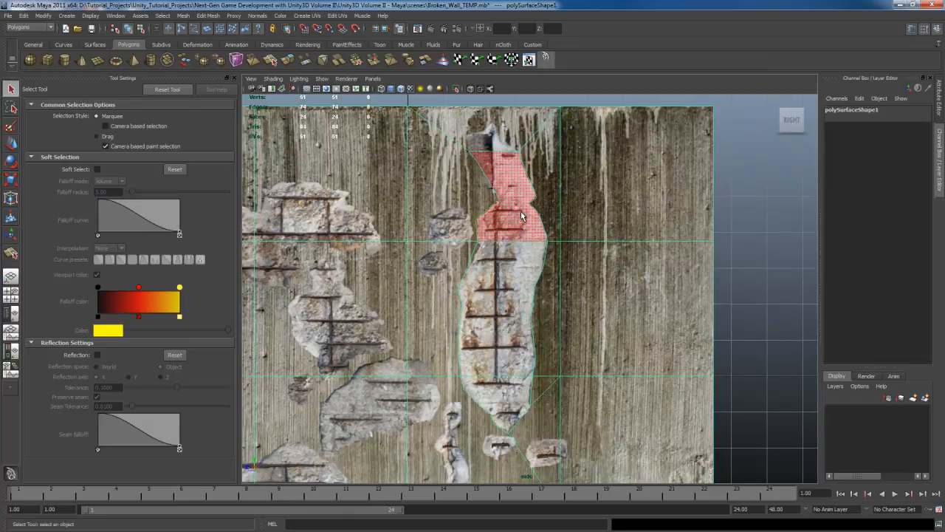
{"action": "left_click", "coordinate": [521, 211]}
{"action": "left_click", "coordinate": [497, 287]}
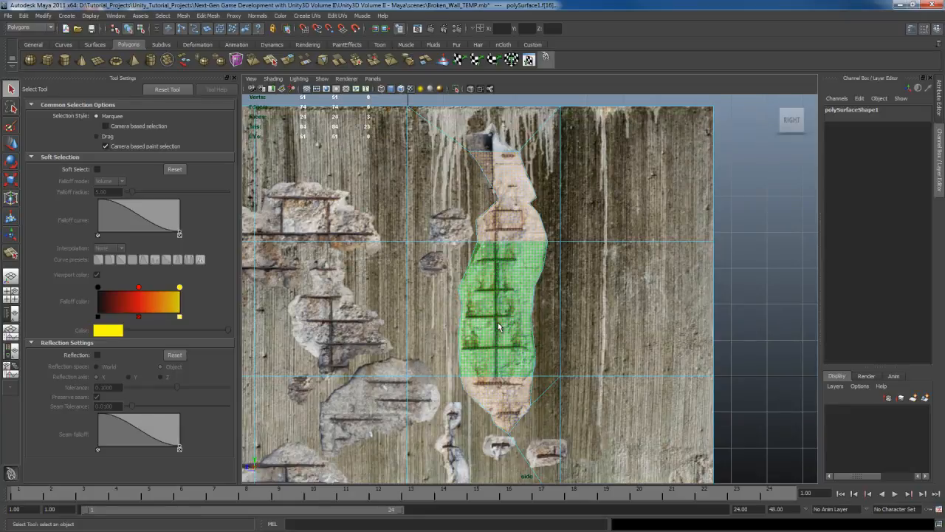
Step: Convert the face selection to edges and deselect the two interior horizontal edges in wireframe, keeping only the tall damage's outline
{"action": "right_click_drag", "start_coordinate": [511, 268], "coordinate": [516, 229], "text": "ctrl"}
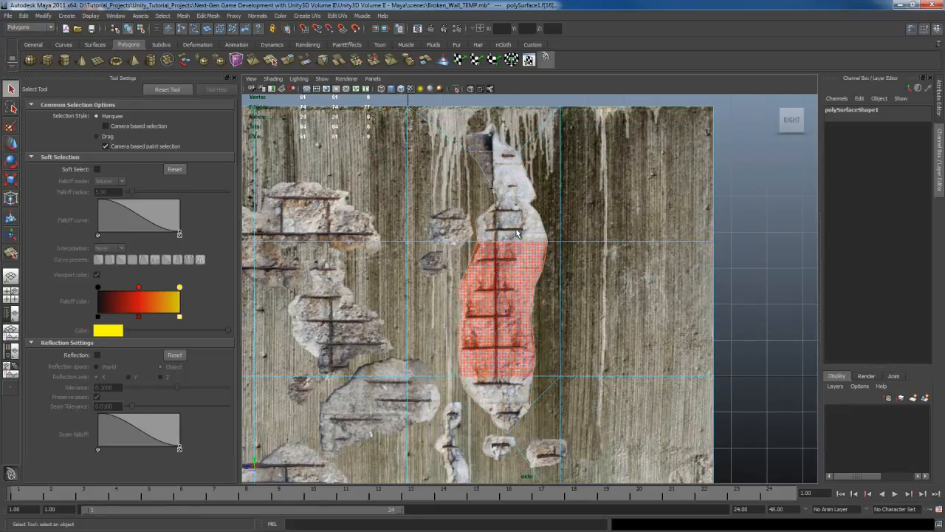
{"action": "middle_click_drag", "start_coordinate": [511, 320], "coordinate": [509, 305], "text": "alt"}
{"action": "key", "text": "4"}
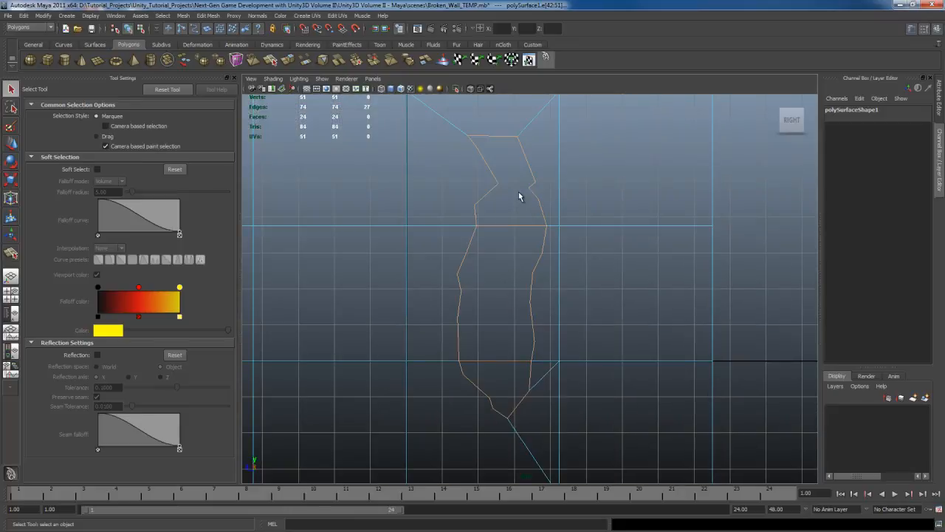
{"action": "middle_click_drag", "start_coordinate": [511, 364], "coordinate": [510, 328], "text": "alt"}
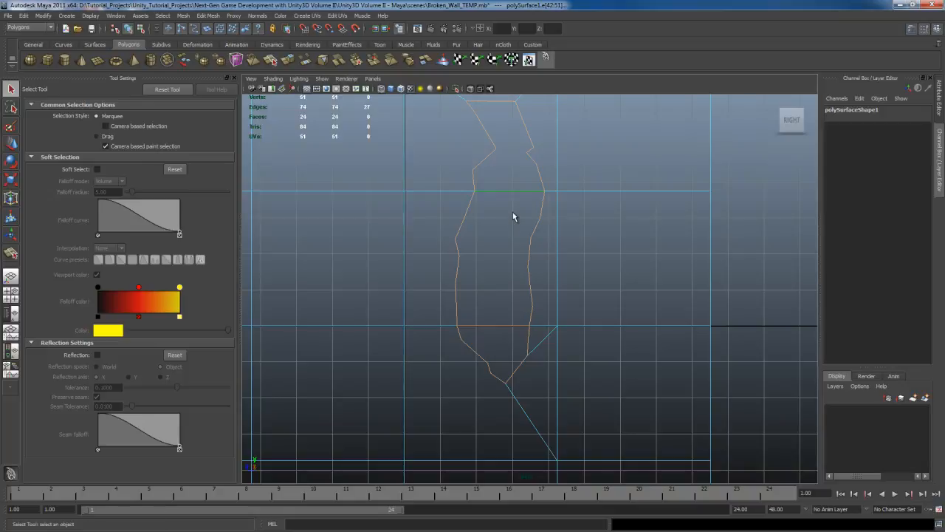
{"action": "left_click_drag", "start_coordinate": [498, 168], "coordinate": [508, 204], "text": "ctrl"}
{"action": "left_click_drag", "start_coordinate": [496, 316], "coordinate": [500, 340], "text": "ctrl"}
{"action": "mouse_move", "coordinate": [507, 260]}
{"action": "middle_mouse_down", "text": "alt"}
{"action": "mouse_move", "coordinate": [505, 323]}
{"action": "mouse_move", "coordinate": [519, 270]}
{"action": "middle_mouse_up", "text": "alt"}
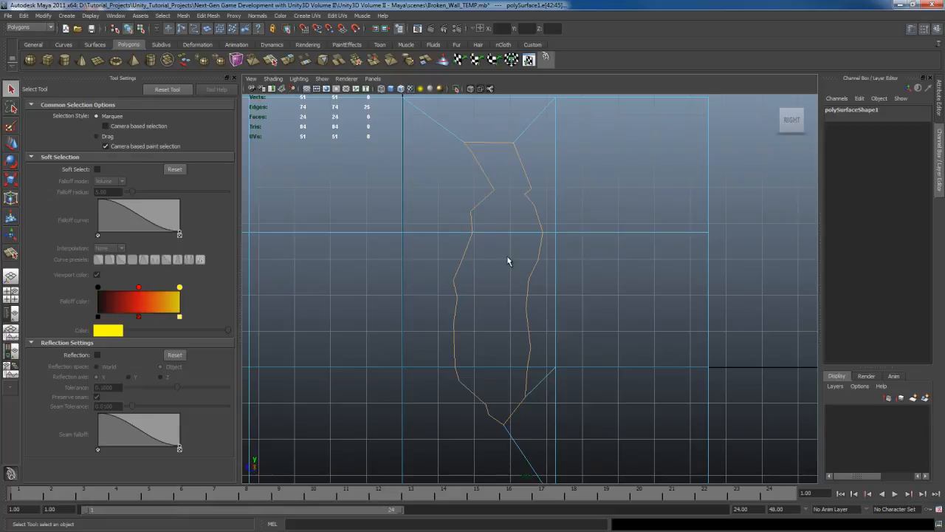
Step: Restore textured display in the side view and set its lighting to Use No Lights
{"action": "key", "text": "6"}
{"action": "left_click", "coordinate": [298, 79]}
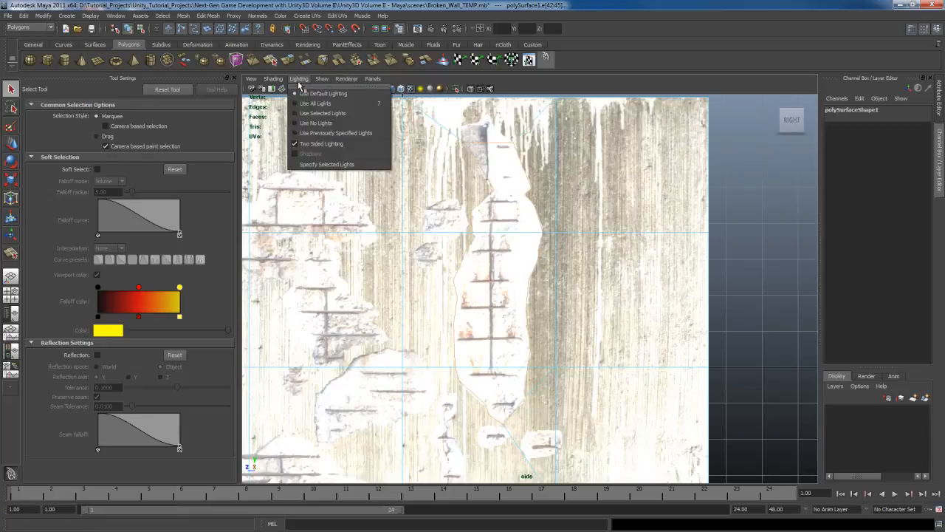
{"action": "left_click", "coordinate": [310, 123]}
Step: Bevel the selected outline edges, setting the bevel's offset to 1 and its segments to 2
{"action": "scroll", "coordinate": [505, 235], "scroll_direction": "down", "scroll_amount": 1}
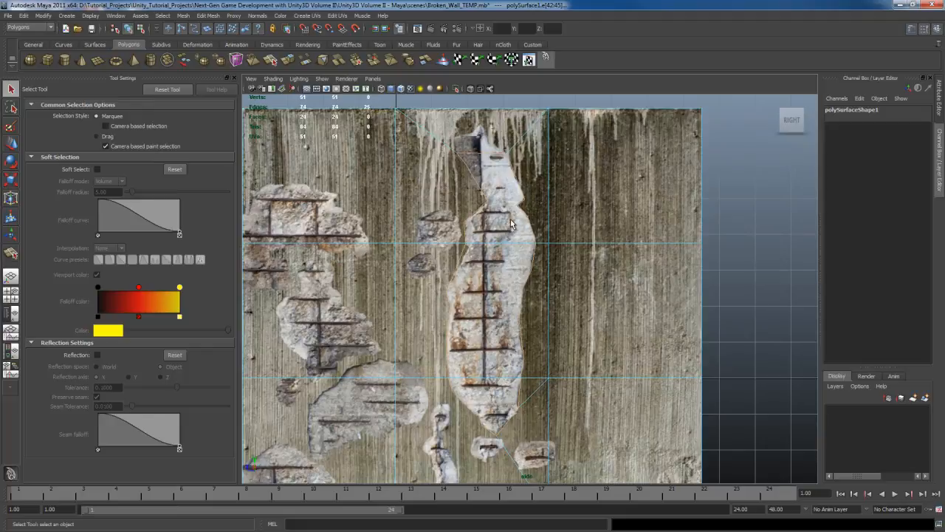
{"action": "right_click_drag", "start_coordinate": [510, 221], "coordinate": [576, 222], "text": "shift"}
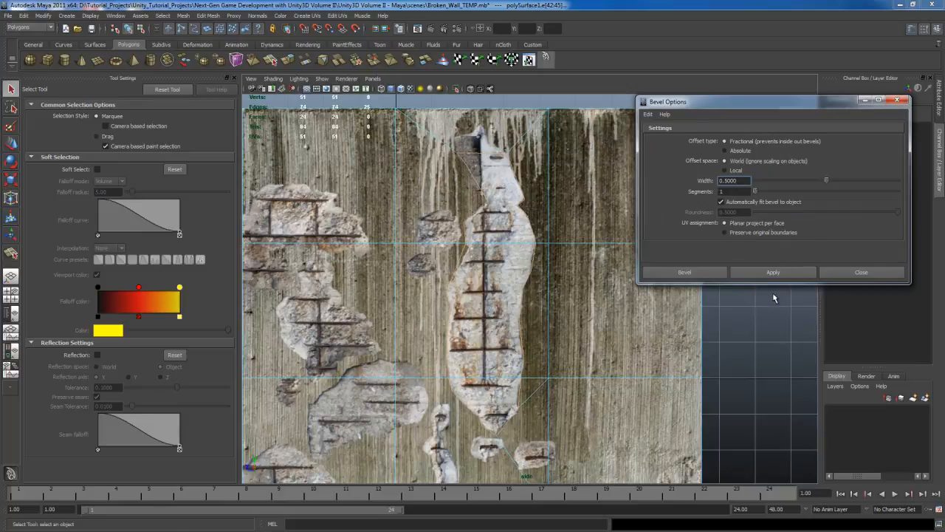
{"action": "left_click", "coordinate": [704, 272]}
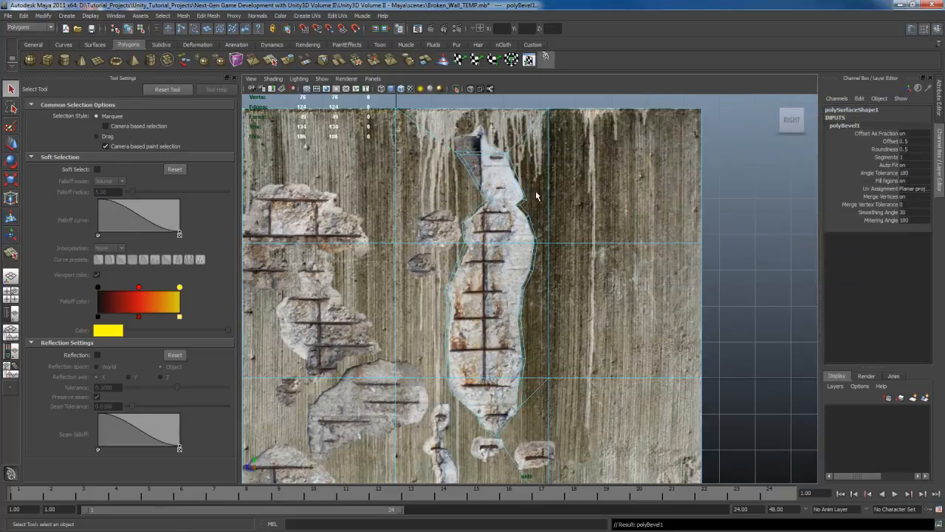
{"action": "left_click", "coordinate": [892, 141]}
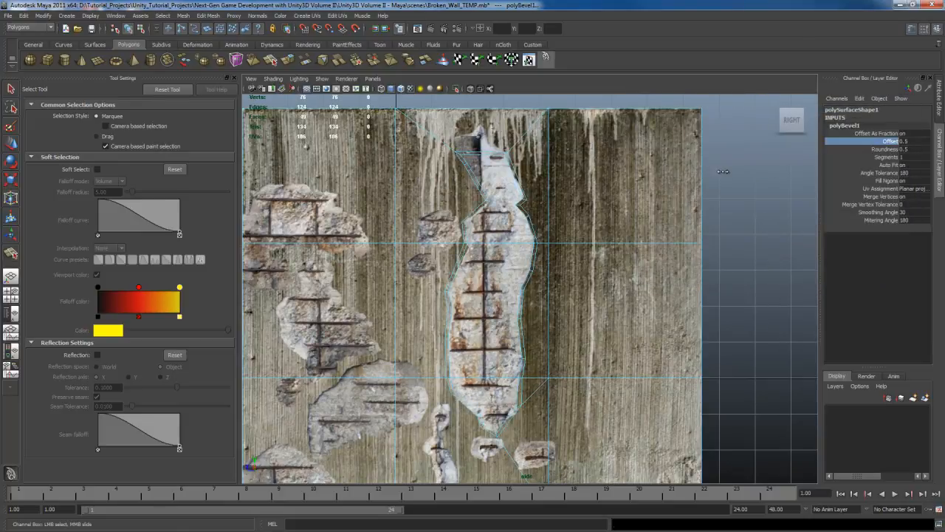
{"action": "middle_click_drag", "start_coordinate": [723, 174], "coordinate": [727, 170]}
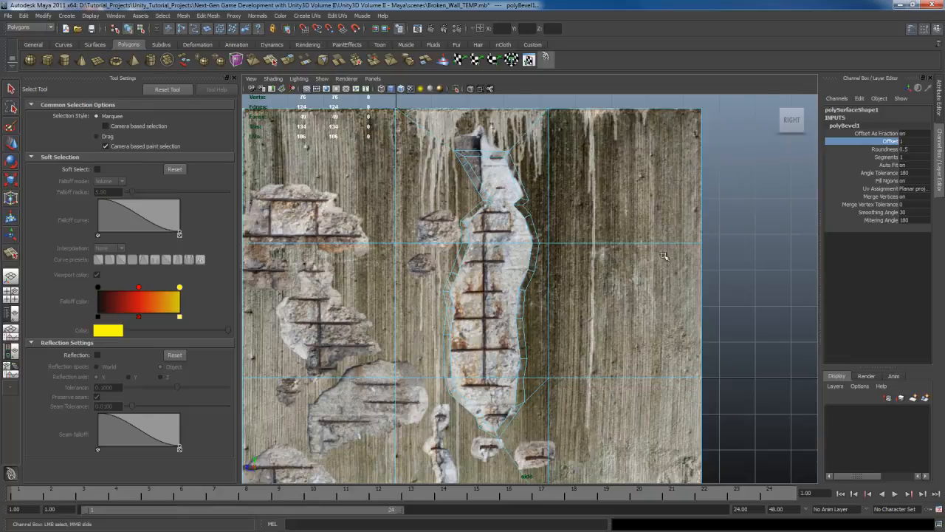
{"action": "left_click", "coordinate": [892, 157]}
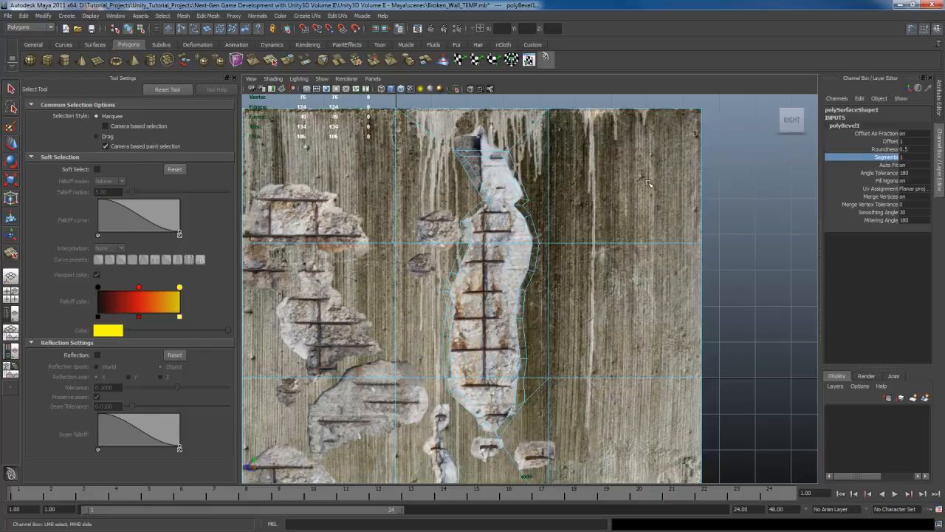
{"action": "middle_click_drag", "start_coordinate": [650, 183], "coordinate": [652, 183]}
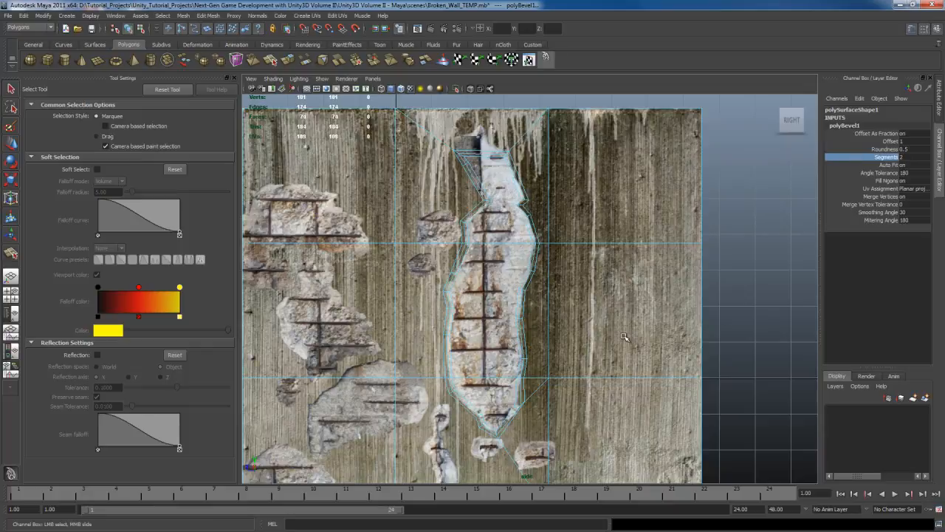
Step: Inspect the bevelled edge loops around the tall damage, from its bottom tip up to its top
{"action": "scroll", "coordinate": [557, 217], "scroll_direction": "up", "scroll_amount": 5}
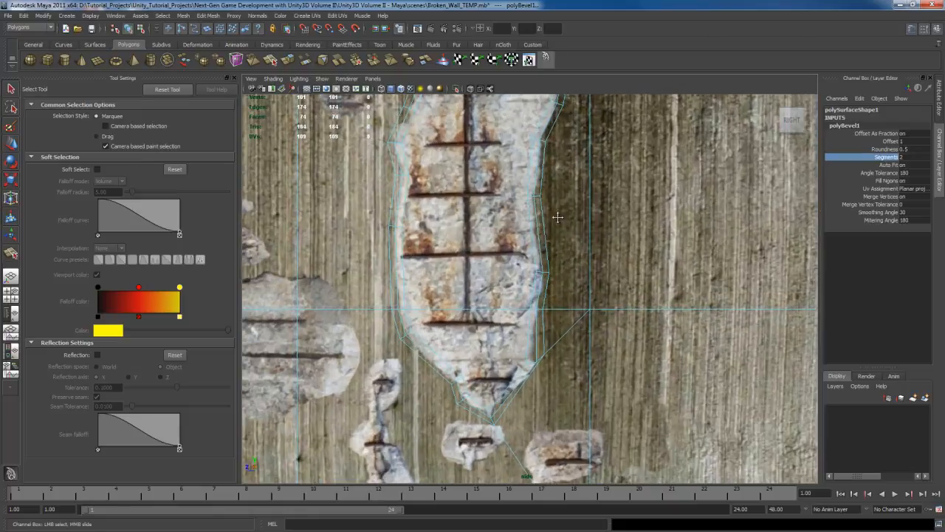
{"action": "middle_click_drag", "start_coordinate": [558, 217], "coordinate": [565, 192], "text": "alt"}
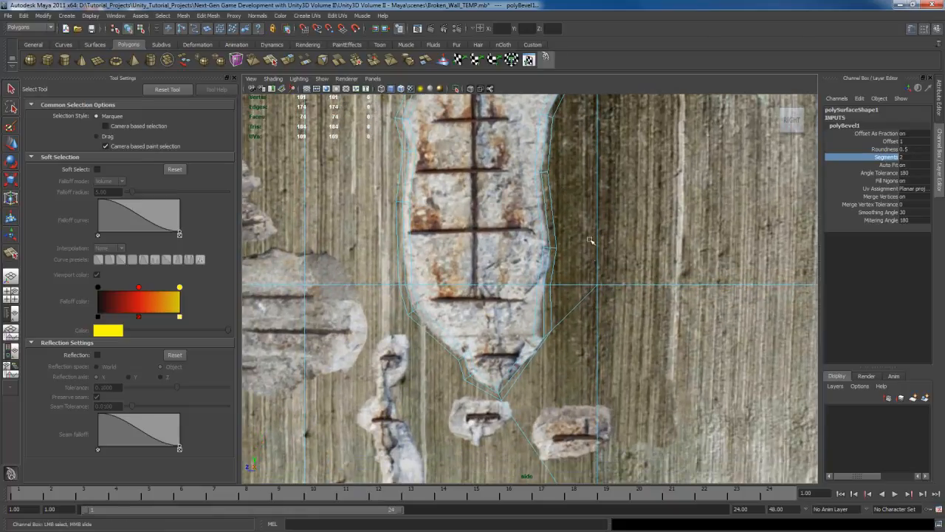
{"action": "middle_click_drag", "start_coordinate": [591, 247], "coordinate": [600, 284], "text": "alt"}
{"action": "scroll", "coordinate": [599, 284], "scroll_direction": "down", "scroll_amount": 3}
{"action": "middle_click_drag", "start_coordinate": [597, 194], "coordinate": [593, 295], "text": "alt"}
{"action": "scroll", "coordinate": [593, 295], "scroll_direction": "up", "scroll_amount": 2}
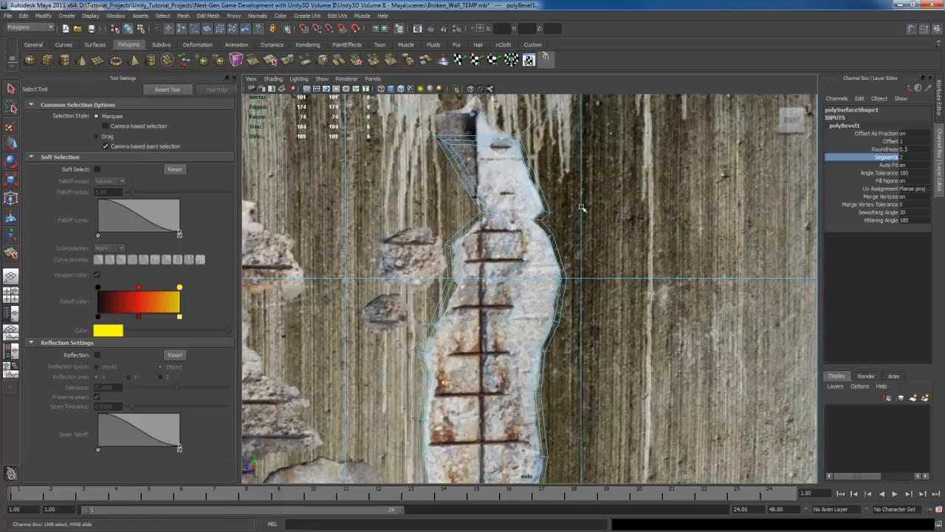
Step: Examine how the bevelled edges follow the tall damage's texture along both sides and around its lower tip in the side view
{"action": "scroll", "coordinate": [612, 326], "scroll_direction": "up", "scroll_amount": 2}
{"action": "middle_click_drag", "start_coordinate": [583, 207], "coordinate": [630, 316], "text": "alt"}
{"action": "scroll", "coordinate": [612, 326], "scroll_direction": "up", "scroll_amount": 2}
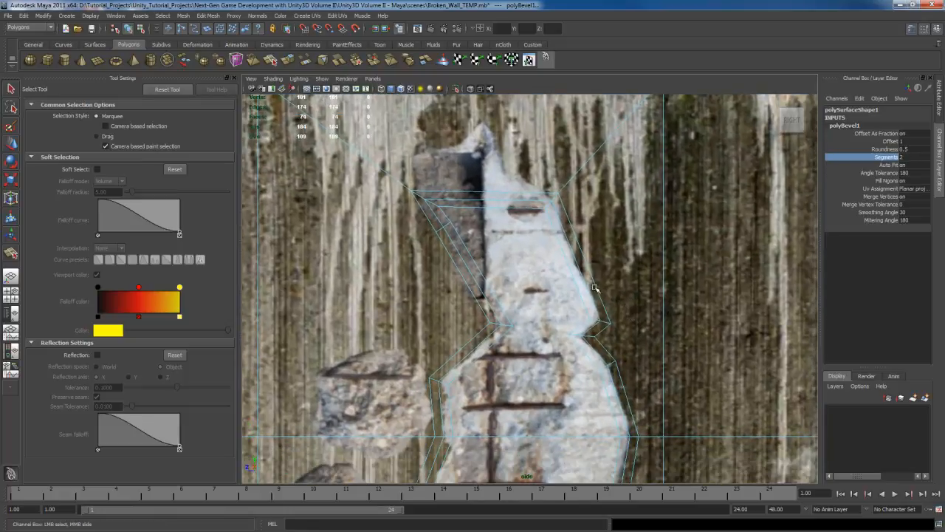
{"action": "middle_click_drag", "start_coordinate": [594, 366], "coordinate": [603, 279], "text": "alt"}
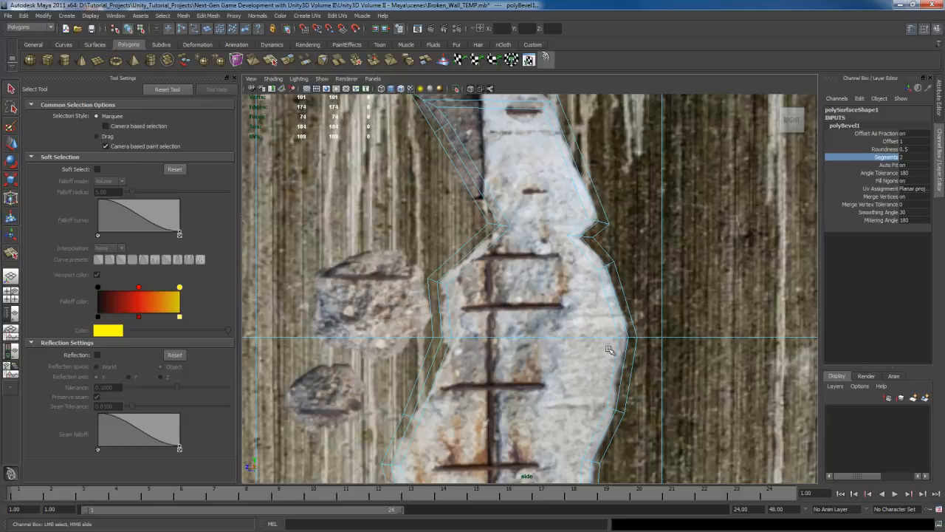
{"action": "middle_click_drag", "start_coordinate": [617, 400], "coordinate": [621, 172], "text": "alt"}
{"action": "middle_click_drag", "start_coordinate": [606, 369], "coordinate": [591, 184], "text": "alt"}
{"action": "middle_click_drag", "start_coordinate": [599, 332], "coordinate": [592, 266], "text": "alt"}
{"action": "scroll", "coordinate": [594, 292], "scroll_direction": "up", "scroll_amount": 3}
{"action": "right_click_drag", "start_coordinate": [583, 271], "coordinate": [603, 268], "text": "alt"}
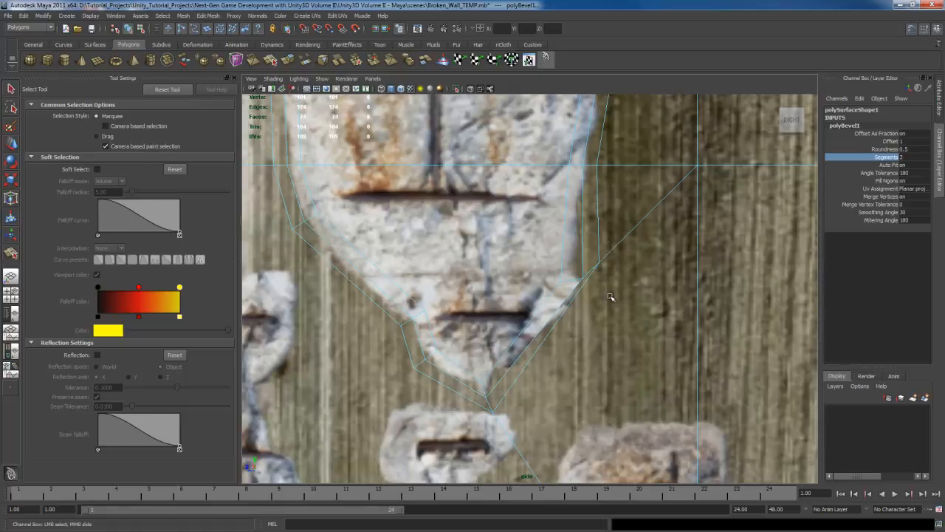
{"action": "middle_click_drag", "start_coordinate": [601, 263], "coordinate": [602, 302], "text": "alt"}
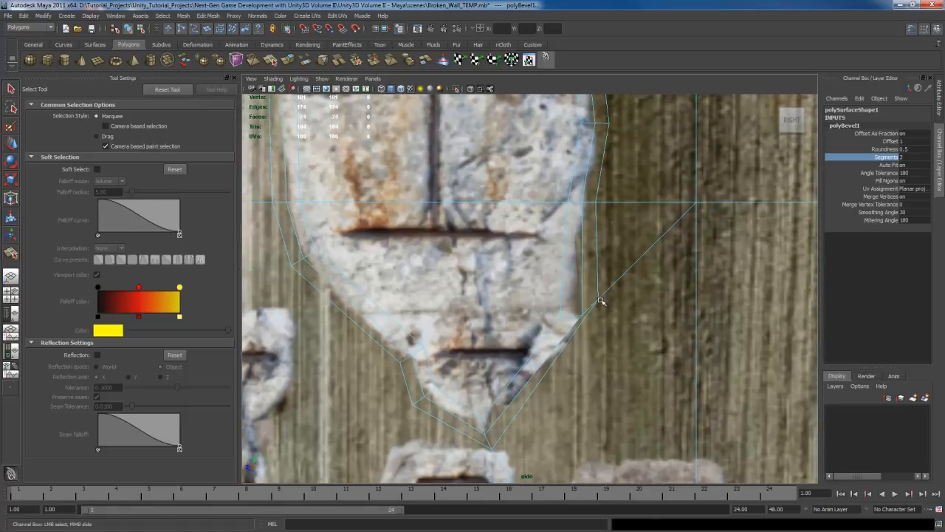
{"action": "scroll", "coordinate": [601, 300], "scroll_direction": "down", "scroll_amount": 9}
{"action": "middle_click_drag", "start_coordinate": [567, 238], "coordinate": [567, 331], "text": "alt"}
{"action": "scroll", "coordinate": [569, 311], "scroll_direction": "up", "scroll_amount": 4}
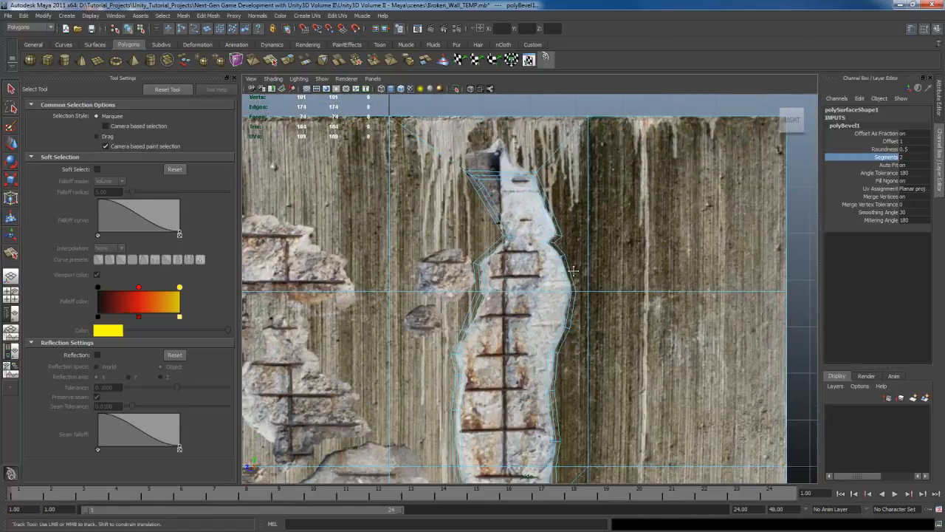
{"action": "scroll", "coordinate": [573, 270], "scroll_direction": "up", "scroll_amount": 5}
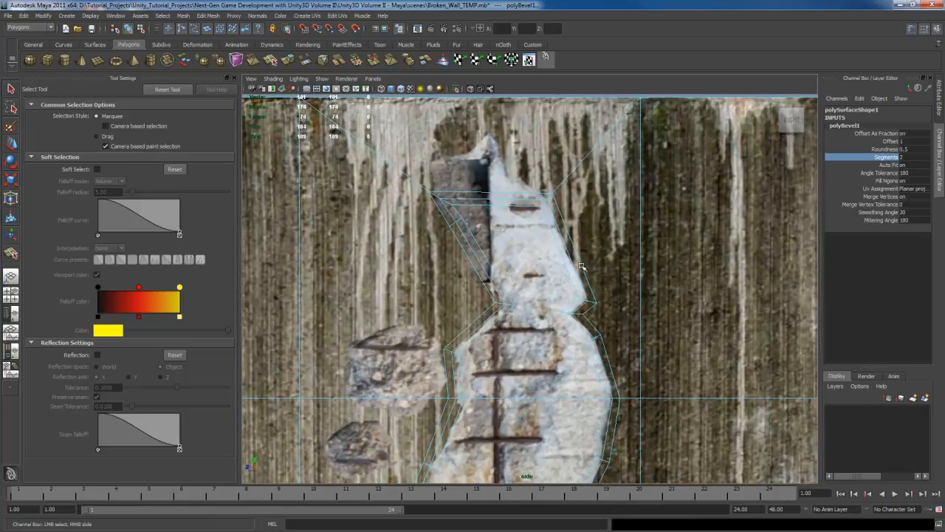
Step: Select the inner faces of the tall damage, leaving out the bevel rings, and switch to the perspective view
{"action": "right_click", "coordinate": [543, 254]}
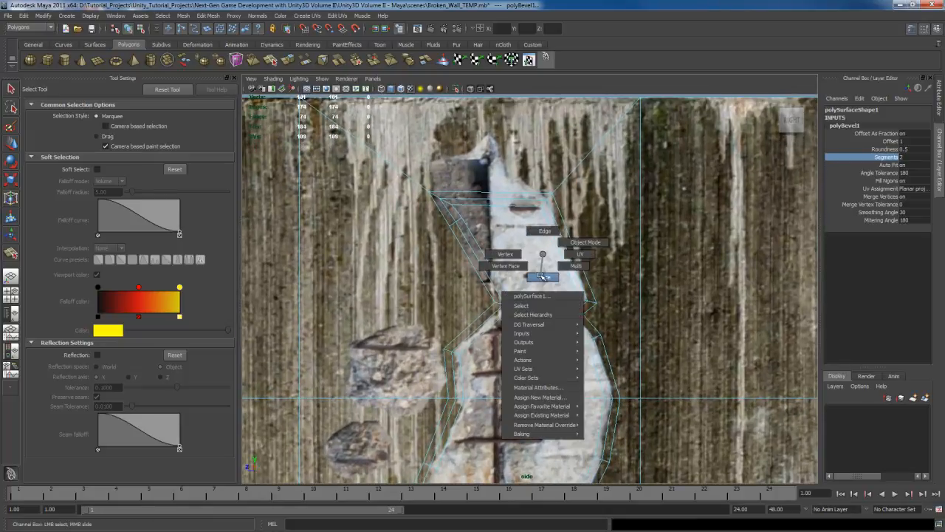
{"action": "left_click", "coordinate": [542, 275]}
{"action": "left_click", "coordinate": [545, 286]}
{"action": "middle_click_drag", "start_coordinate": [545, 287], "coordinate": [561, 160], "text": "alt"}
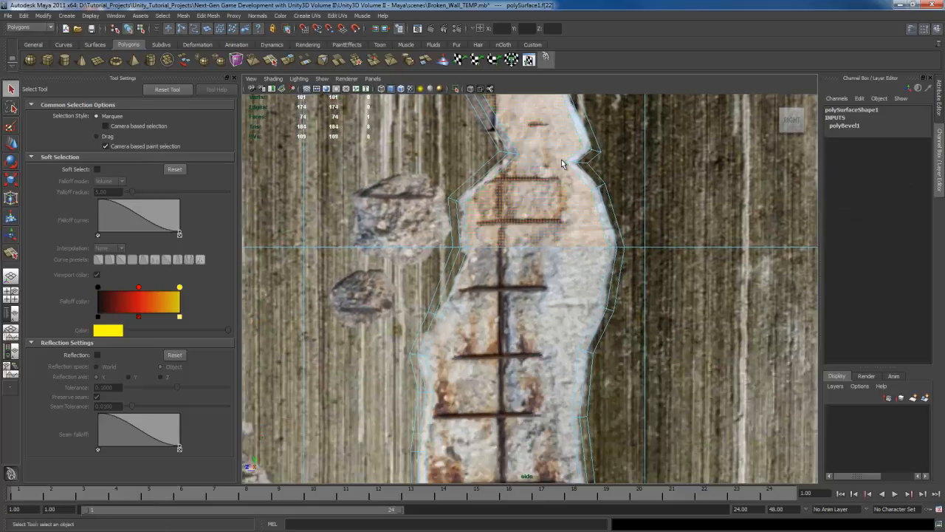
{"action": "scroll", "coordinate": [561, 160], "scroll_direction": "down", "scroll_amount": 5}
{"action": "left_click", "coordinate": [508, 315], "text": "shift"}
{"action": "middle_click_drag", "start_coordinate": [531, 327], "coordinate": [545, 229], "text": "alt"}
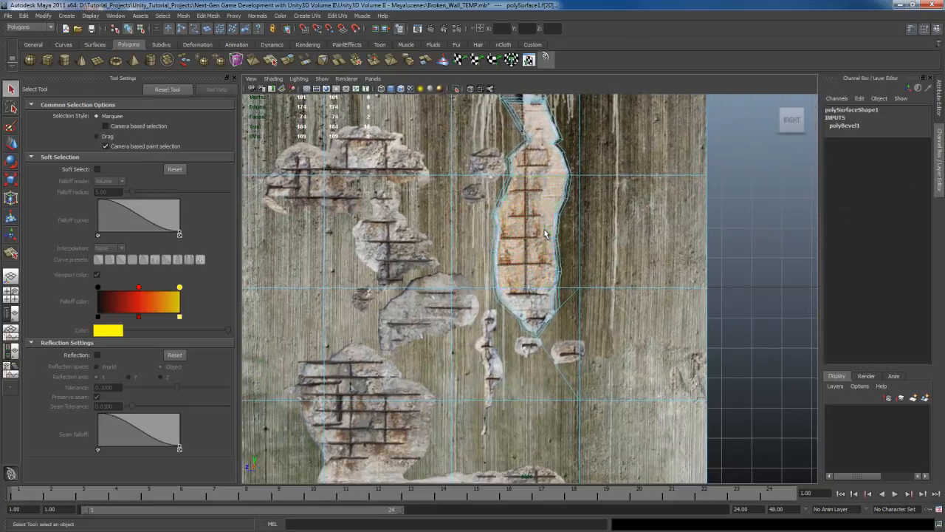
{"action": "left_click", "coordinate": [530, 299], "text": "shift"}
{"action": "middle_click_drag", "start_coordinate": [558, 181], "coordinate": [549, 273], "text": "alt"}
{"action": "right_click_drag", "start_coordinate": [551, 275], "coordinate": [664, 171], "text": "alt"}
{"action": "key", "text": "space"}
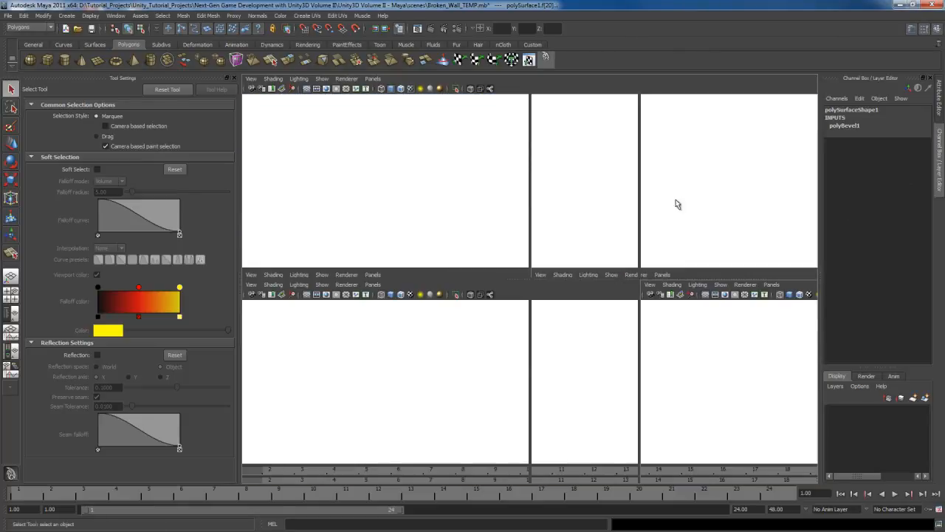
{"action": "key", "text": "space"}
Step: Recess the tall damage by moving its inner faces back into the wall with Preserve UVs on
{"action": "left_click_drag", "start_coordinate": [657, 232], "coordinate": [552, 252], "text": "alt"}
{"action": "scroll", "coordinate": [576, 244], "scroll_direction": "up", "scroll_amount": 5}
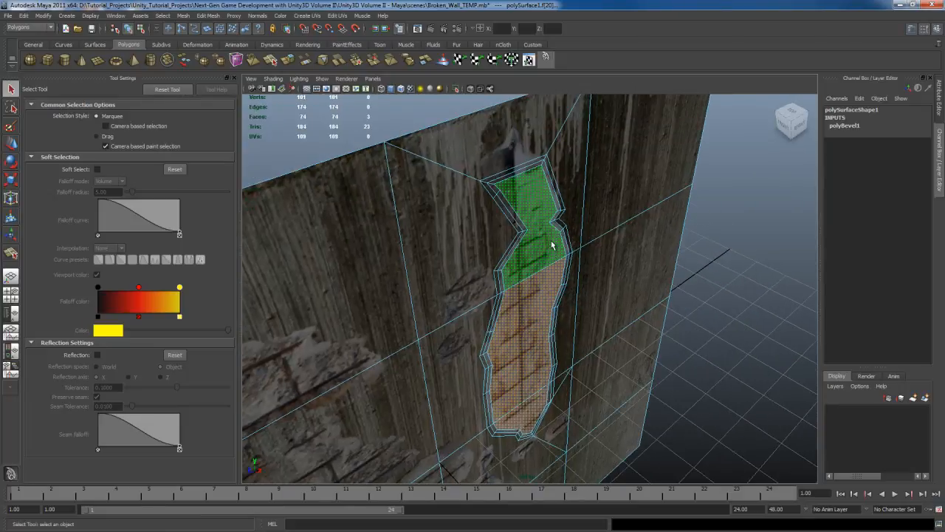
{"action": "right_click", "coordinate": [552, 237], "text": "shift"}
{"action": "right_click_drag", "start_coordinate": [553, 239], "coordinate": [604, 225], "text": "ctrl"}
{"action": "left_click_drag", "start_coordinate": [603, 229], "coordinate": [597, 347], "text": "alt"}
{"action": "key", "text": "w"}
{"action": "middle_click_drag", "start_coordinate": [611, 357], "coordinate": [612, 357]}
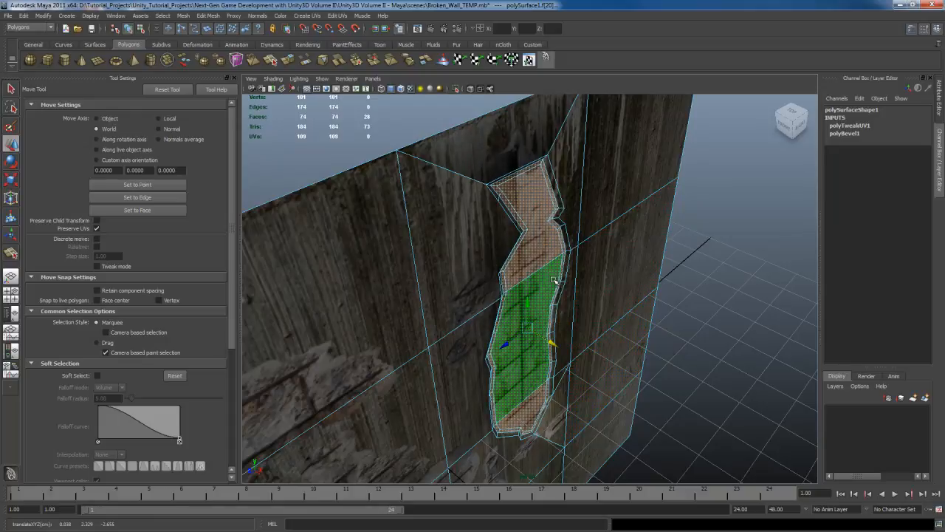
{"action": "right_click_drag", "start_coordinate": [546, 277], "coordinate": [524, 267], "text": "ctrl"}
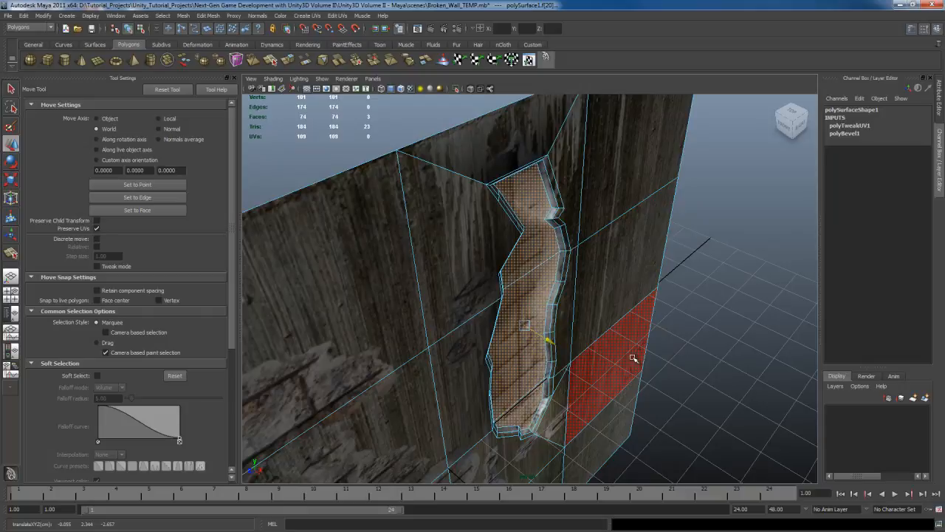
Step: Delete the surplus short edges across the bevel along the left side of the tall damage
{"action": "left_click_drag", "start_coordinate": [633, 358], "coordinate": [629, 311], "text": "alt"}
{"action": "middle_click_drag", "start_coordinate": [631, 313], "coordinate": [669, 407], "text": "alt"}
{"action": "left_click_drag", "start_coordinate": [669, 406], "coordinate": [602, 369], "text": "alt"}
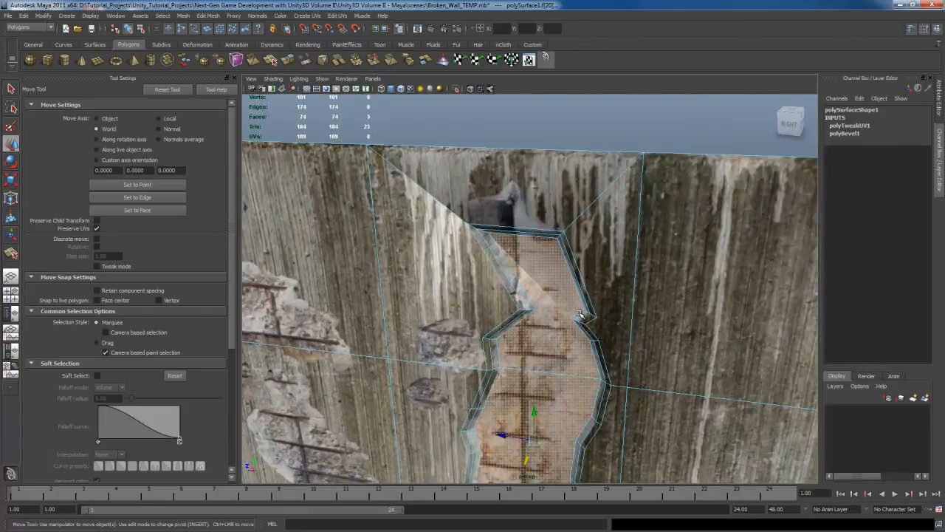
{"action": "scroll", "coordinate": [517, 249], "scroll_direction": "up", "scroll_amount": 5}
{"action": "middle_click_drag", "start_coordinate": [517, 248], "coordinate": [551, 313], "text": "alt"}
{"action": "right_click_drag", "start_coordinate": [486, 266], "coordinate": [486, 246]}
{"action": "key", "text": "q"}
{"action": "left_click", "coordinate": [471, 235]}
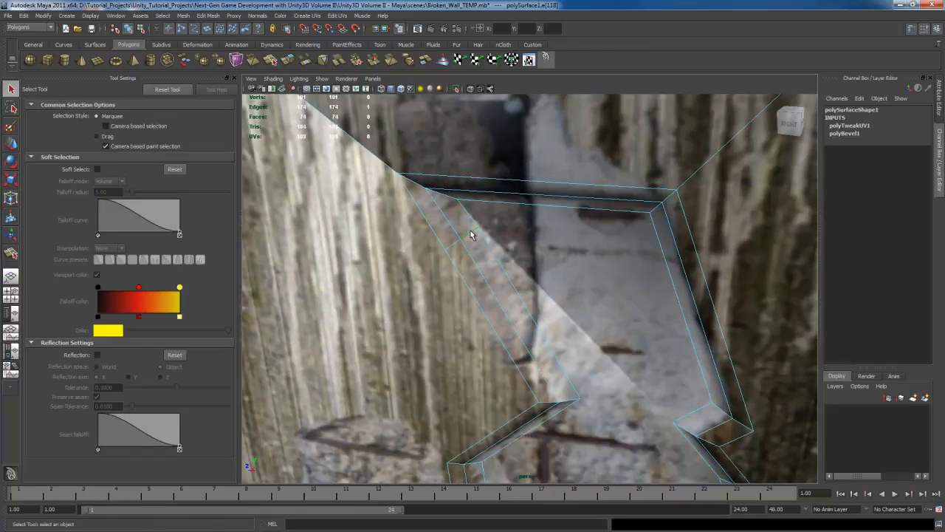
{"action": "right_click_drag", "start_coordinate": [525, 253], "coordinate": [502, 267], "text": "shift"}
{"action": "left_click_drag", "start_coordinate": [508, 293], "coordinate": [500, 222], "text": "alt"}
{"action": "mouse_move", "coordinate": [500, 221]}
{"action": "right_mouse_down", "text": "alt"}
{"action": "mouse_move", "coordinate": [532, 226]}
{"action": "mouse_move", "coordinate": [489, 220]}
{"action": "right_mouse_up", "text": "alt"}
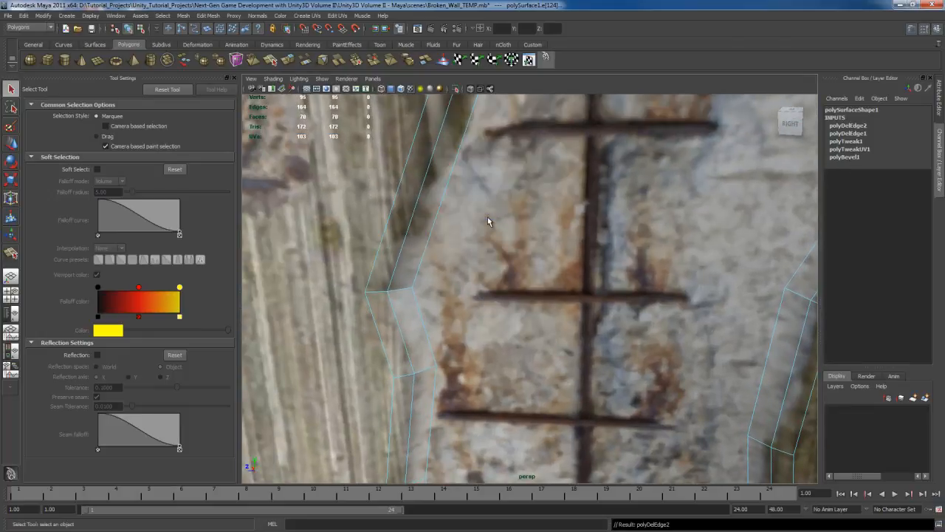
{"action": "left_click_drag", "start_coordinate": [489, 219], "coordinate": [521, 251], "text": "alt"}
{"action": "scroll", "coordinate": [521, 250], "scroll_direction": "down", "scroll_amount": 2}
{"action": "middle_click_drag", "start_coordinate": [521, 210], "coordinate": [525, 278], "text": "alt"}
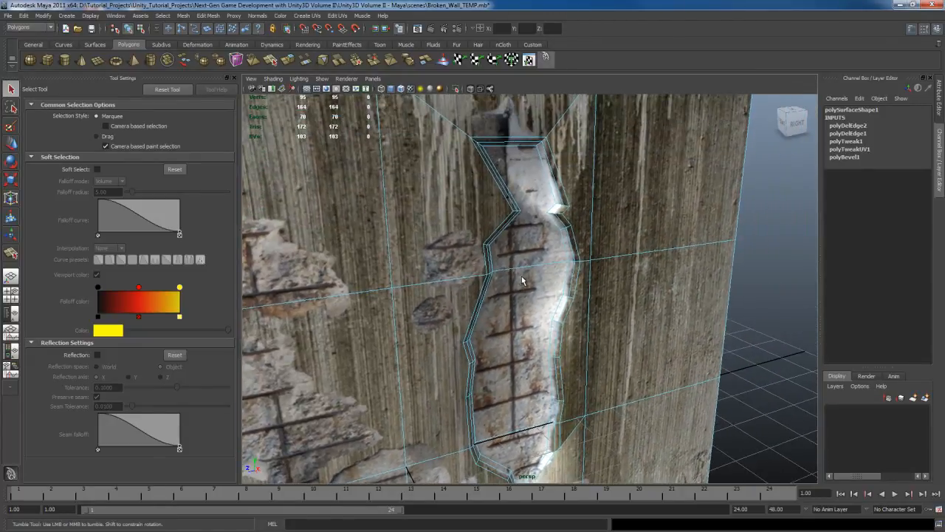
Step: Select the whole wall object and set its normal angle to 30 degrees
{"action": "left_click_drag", "start_coordinate": [525, 279], "coordinate": [536, 257], "text": "alt"}
{"action": "left_click", "coordinate": [536, 255]}
{"action": "right_click_drag", "start_coordinate": [535, 250], "coordinate": [558, 238]}
{"action": "left_click_drag", "start_coordinate": [559, 238], "coordinate": [580, 193], "text": "alt"}
{"action": "left_click", "coordinate": [583, 192]}
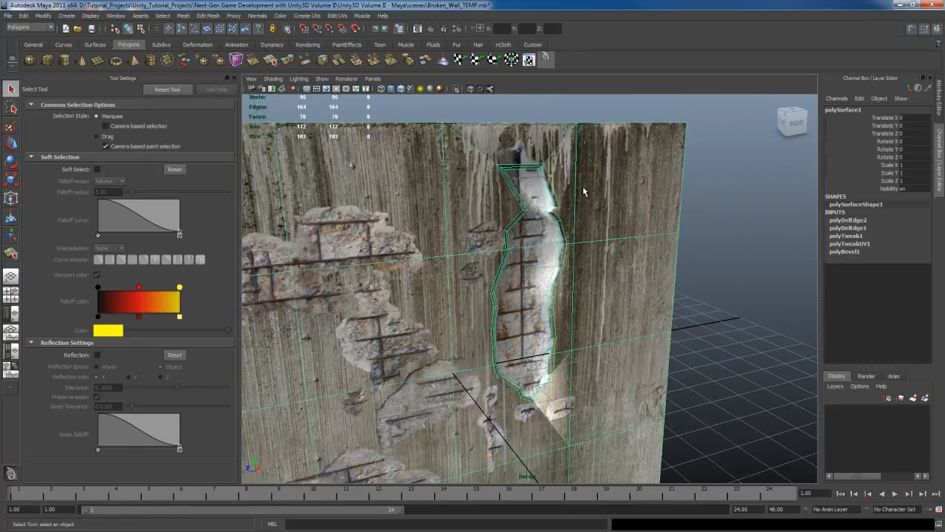
{"action": "left_click", "coordinate": [256, 16]}
{"action": "left_click", "coordinate": [294, 134]}
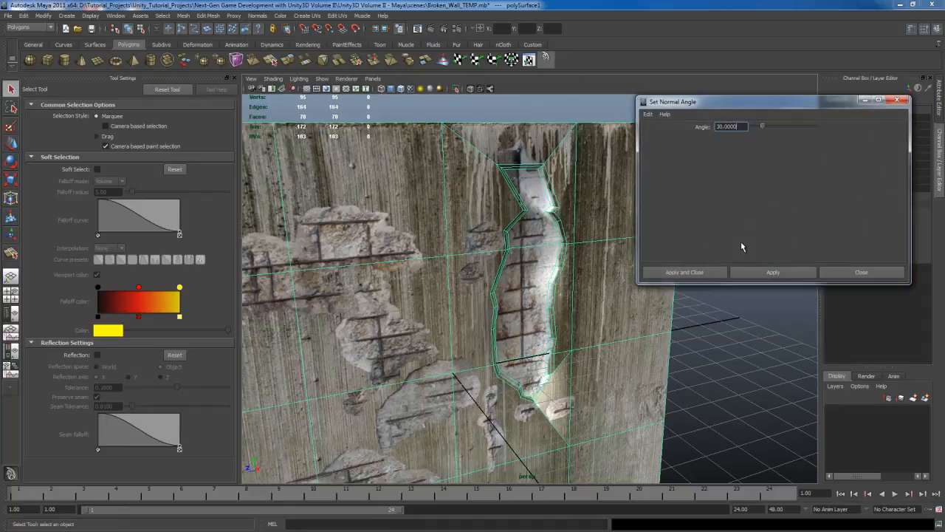
{"action": "left_click", "coordinate": [757, 273]}
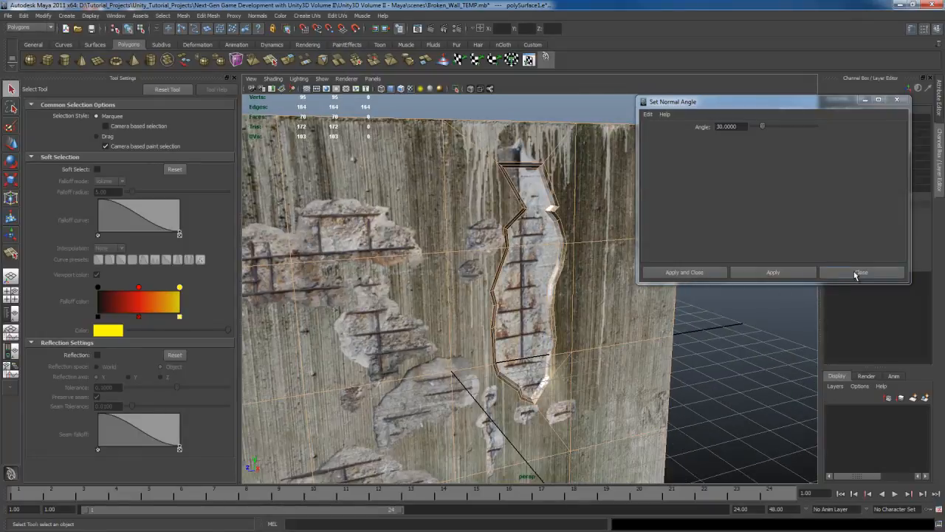
{"action": "left_click", "coordinate": [855, 272]}
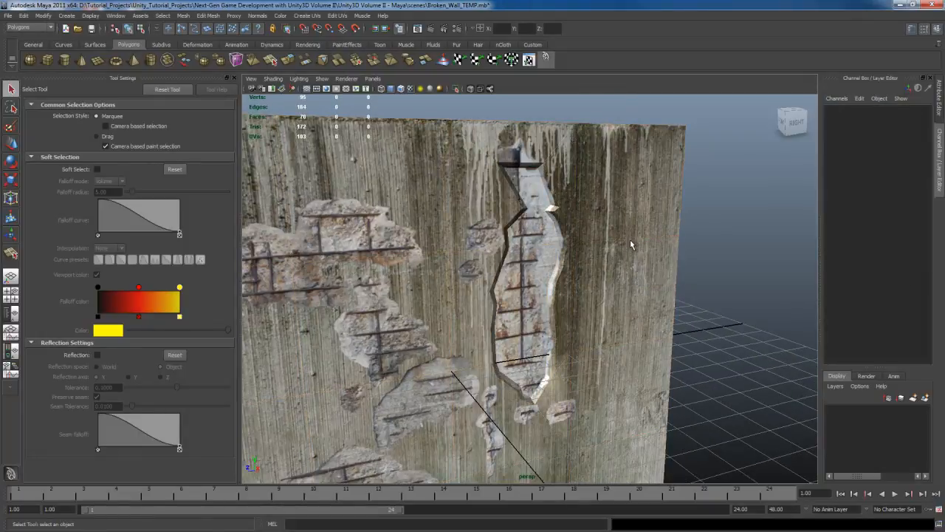
Step: Examine the shading of the recessed damage's side walls from several angles with the wireframe hidden
{"action": "left_click_drag", "start_coordinate": [630, 239], "coordinate": [550, 263], "text": "alt"}
{"action": "scroll", "coordinate": [550, 263], "scroll_direction": "up", "scroll_amount": 5}
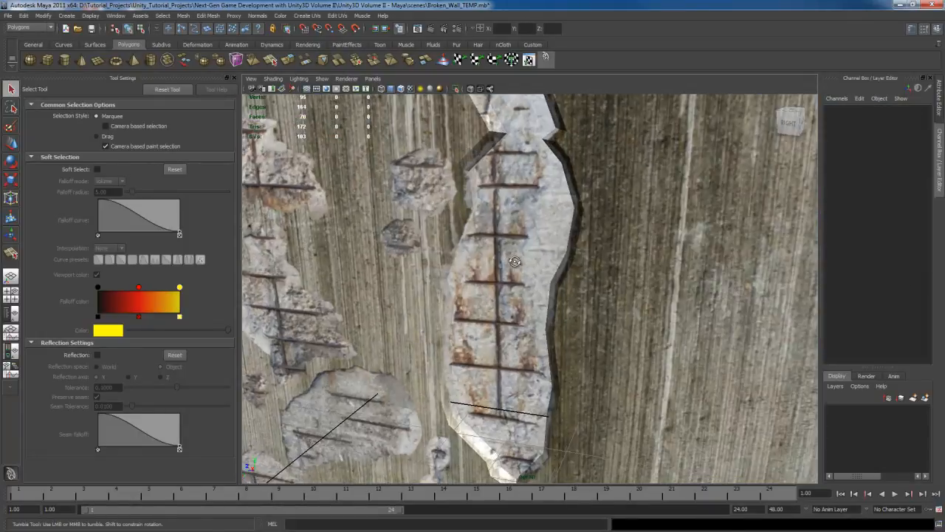
{"action": "left_click_drag", "start_coordinate": [482, 265], "coordinate": [570, 262], "text": "alt"}
{"action": "scroll", "coordinate": [564, 259], "scroll_direction": "up", "scroll_amount": 2}
{"action": "middle_click_drag", "start_coordinate": [563, 255], "coordinate": [559, 358], "text": "alt"}
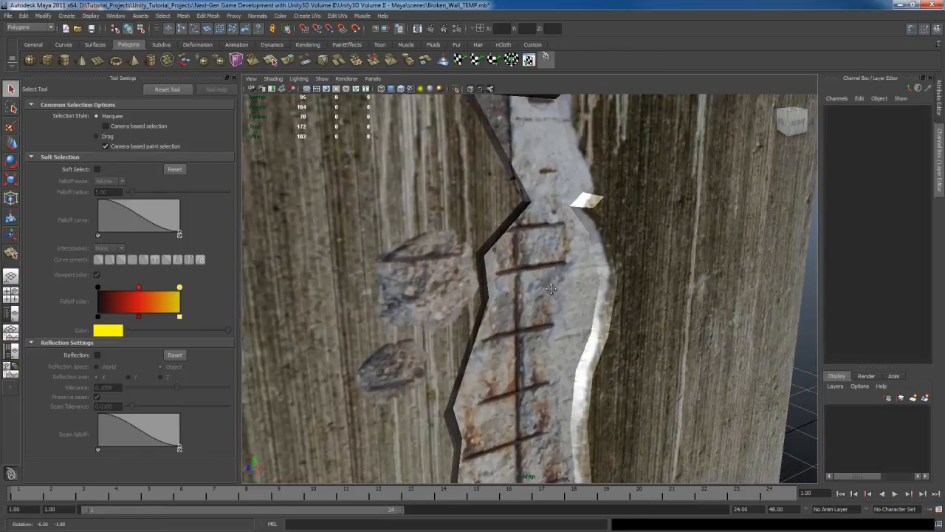
{"action": "scroll", "coordinate": [551, 287], "scroll_direction": "down", "scroll_amount": 5}
{"action": "middle_click_drag", "start_coordinate": [550, 289], "coordinate": [553, 244], "text": "alt"}
{"action": "left_click_drag", "start_coordinate": [553, 242], "coordinate": [550, 290], "text": "alt"}
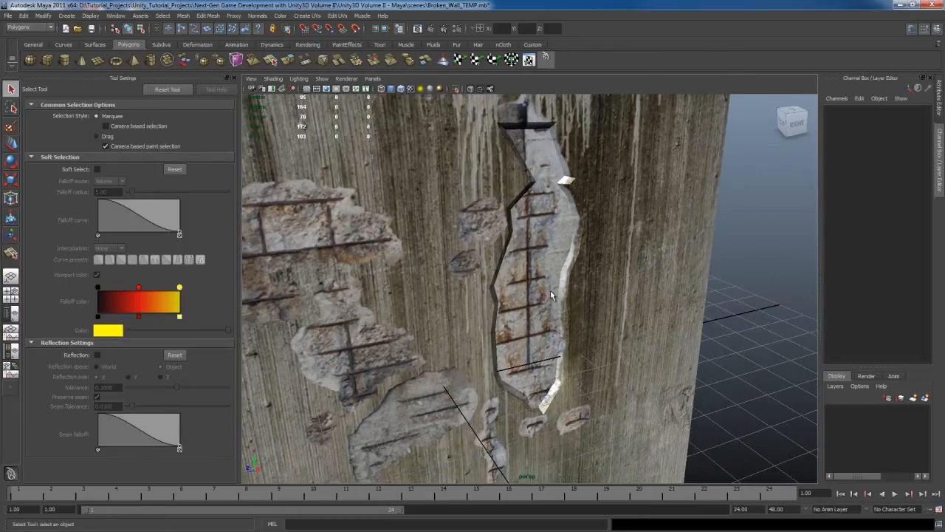
Step: Examine the shading and depth of the recess around the tall damage's lower tip
{"action": "middle_click_drag", "start_coordinate": [551, 290], "coordinate": [537, 194], "text": "alt"}
{"action": "left_click_drag", "start_coordinate": [551, 244], "coordinate": [517, 194], "text": "alt"}
{"action": "scroll", "coordinate": [533, 179], "scroll_direction": "up", "scroll_amount": 5}
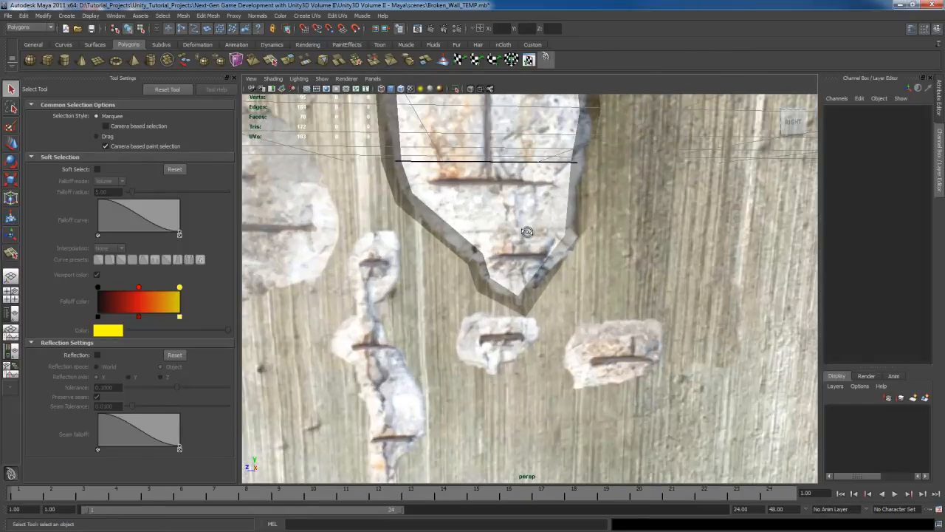
{"action": "middle_click_drag", "start_coordinate": [533, 177], "coordinate": [530, 238], "text": "alt"}
{"action": "mouse_move", "coordinate": [507, 231]}
{"action": "left_mouse_down", "text": "alt"}
{"action": "mouse_move", "coordinate": [527, 243]}
{"action": "mouse_move", "coordinate": [516, 239]}
{"action": "left_mouse_up", "text": "alt"}
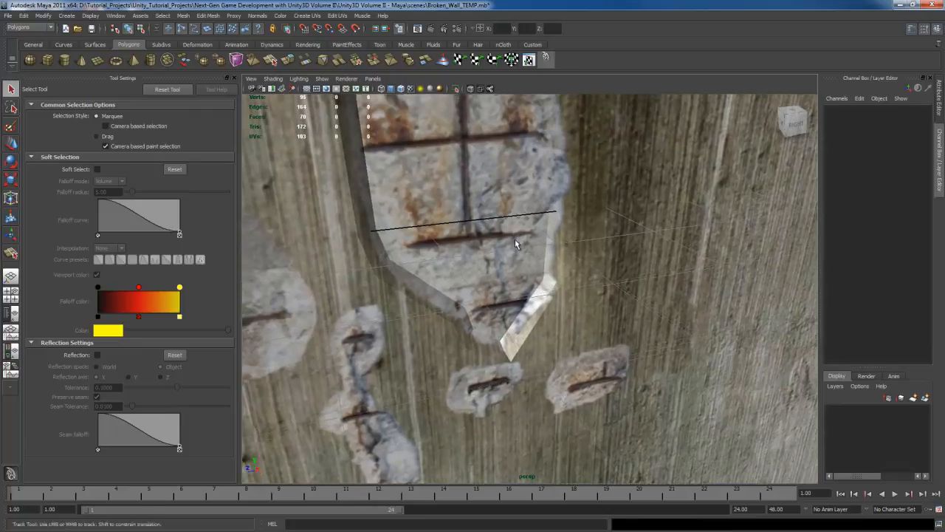
{"action": "middle_click_drag", "start_coordinate": [515, 240], "coordinate": [523, 282], "text": "alt"}
{"action": "left_click", "coordinate": [610, 285]}
{"action": "left_click_drag", "start_coordinate": [526, 246], "coordinate": [551, 270], "text": "alt"}
{"action": "middle_click_drag", "start_coordinate": [550, 270], "coordinate": [539, 275], "text": "alt"}
{"action": "left_click_drag", "start_coordinate": [540, 275], "coordinate": [561, 255], "text": "alt"}
{"action": "scroll", "coordinate": [565, 253], "scroll_direction": "down", "scroll_amount": 5}
{"action": "middle_click_drag", "start_coordinate": [548, 268], "coordinate": [555, 210], "text": "alt"}
{"action": "left_click", "coordinate": [685, 265]}
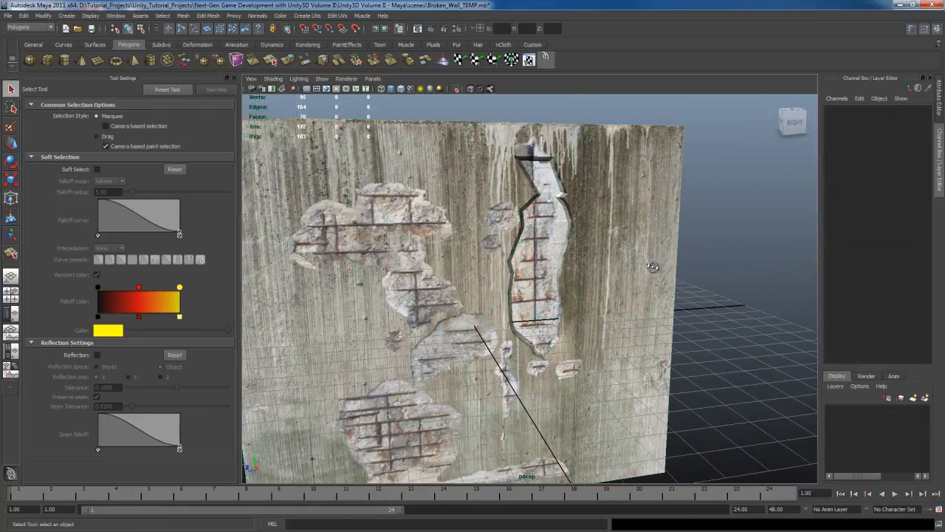
Step: Check the recess from a steep side angle and compare it with the rest of the wall
{"action": "left_click_drag", "start_coordinate": [654, 268], "coordinate": [696, 265], "text": "alt"}
{"action": "scroll", "coordinate": [633, 253], "scroll_direction": "up", "scroll_amount": 5}
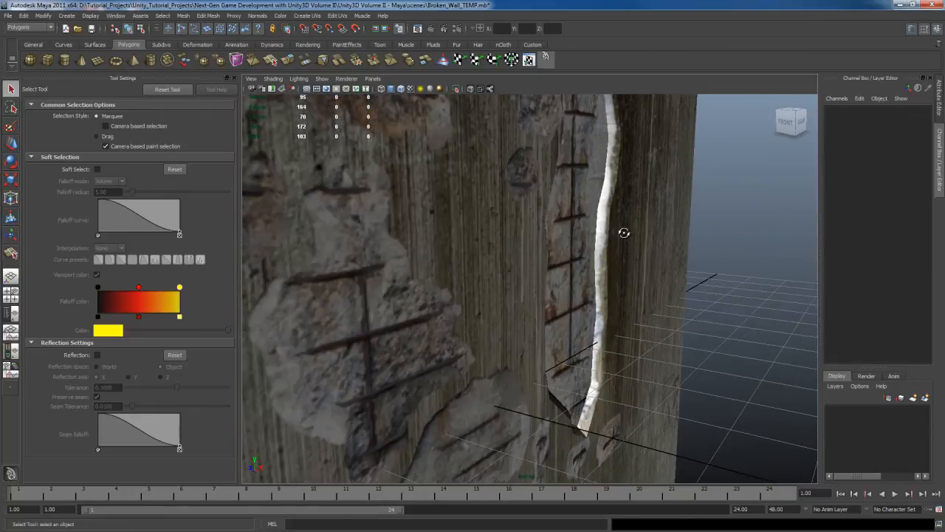
{"action": "left_click_drag", "start_coordinate": [623, 233], "coordinate": [602, 252], "text": "alt"}
{"action": "scroll", "coordinate": [590, 245], "scroll_direction": "down", "scroll_amount": 2}
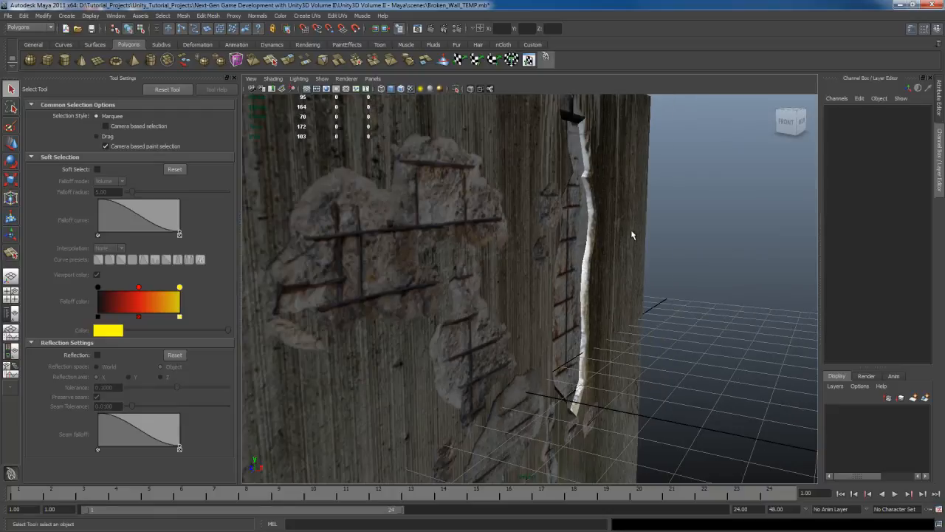
{"action": "left_click_drag", "start_coordinate": [665, 242], "coordinate": [584, 240], "text": "alt"}
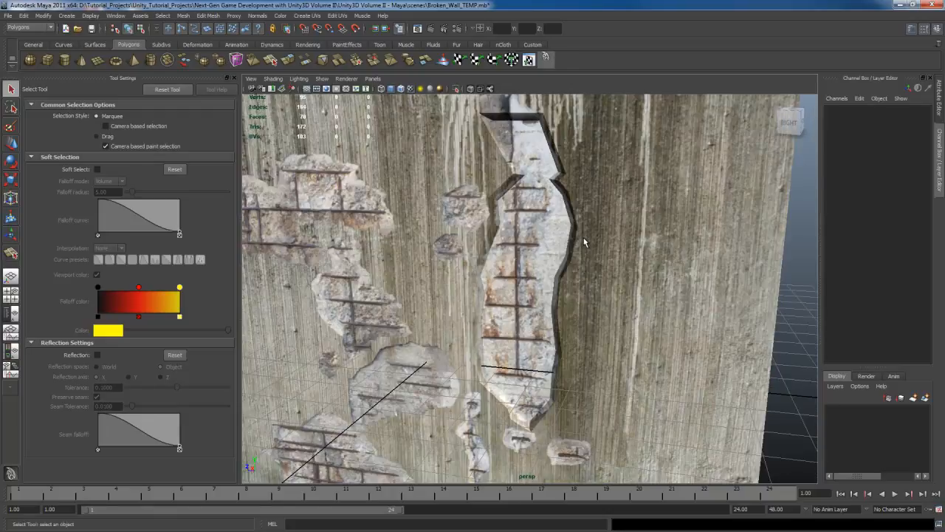
{"action": "scroll", "coordinate": [561, 248], "scroll_direction": "down", "scroll_amount": 5}
{"action": "middle_click_drag", "start_coordinate": [559, 249], "coordinate": [567, 212], "text": "alt"}
{"action": "left_click_drag", "start_coordinate": [549, 220], "coordinate": [568, 226], "text": "alt"}
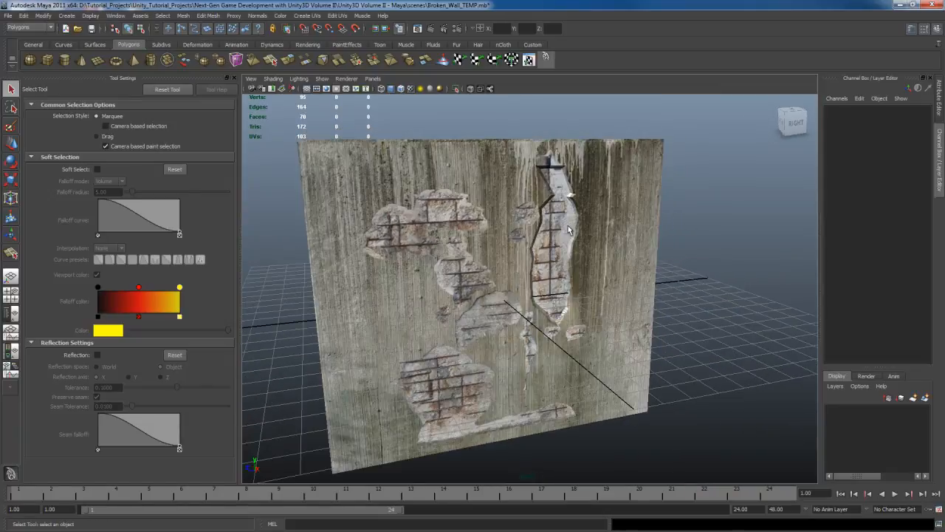
Step: Select the wall object and delete its construction history
{"action": "left_click_drag", "start_coordinate": [568, 225], "coordinate": [586, 205], "text": "alt"}
{"action": "left_click", "coordinate": [608, 223]}
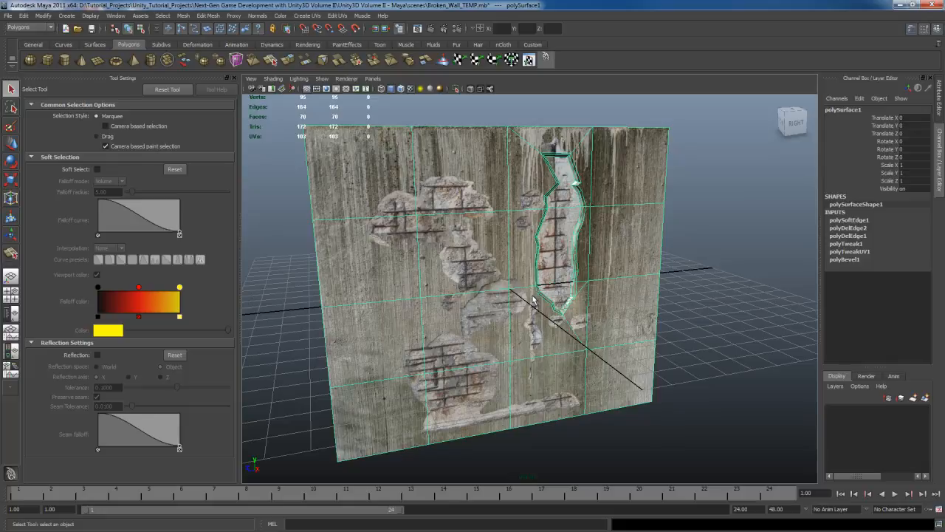
{"action": "left_click", "coordinate": [546, 59]}
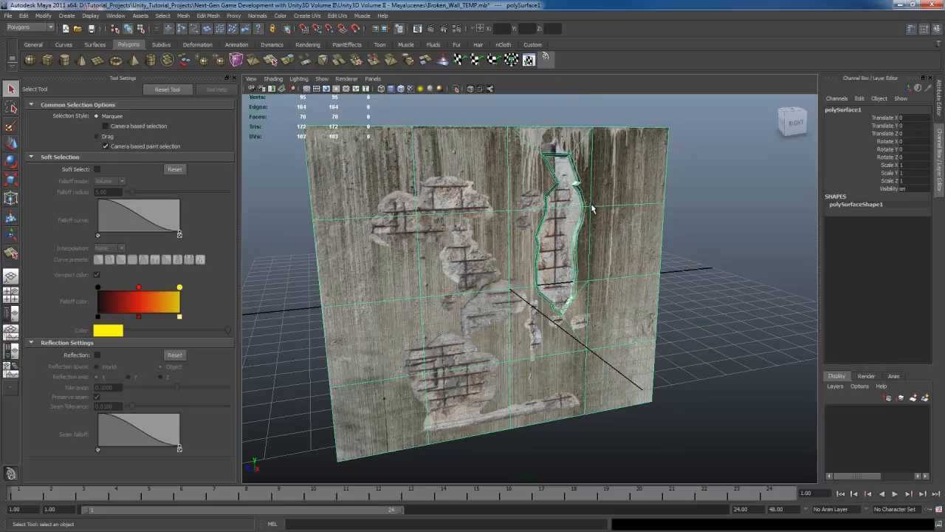